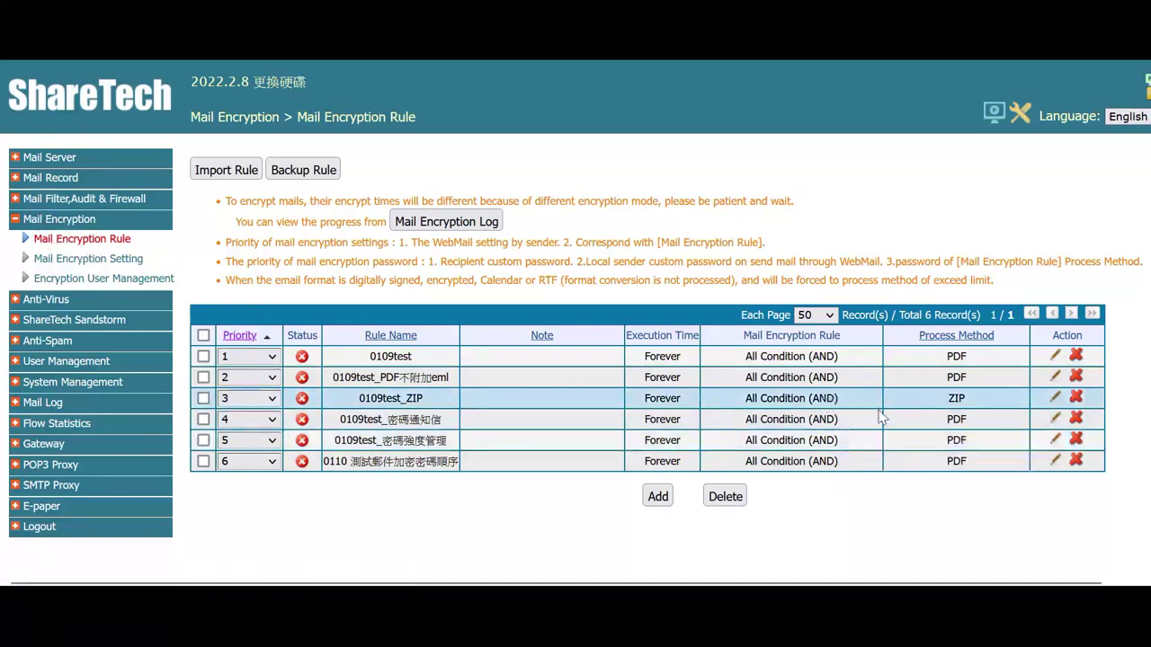
Step: Start a new mail encryption rule and review the available Execution Time options
{"action": "mouse_move", "coordinate": [1010, 400]}
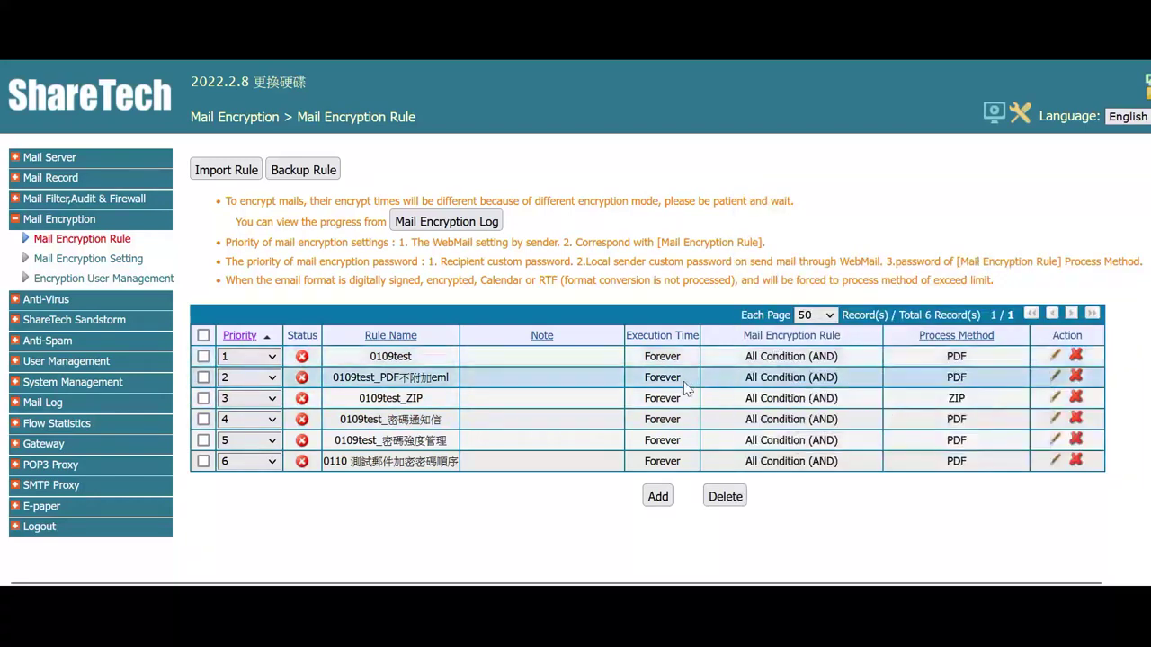
{"action": "left_click", "coordinate": [666, 500]}
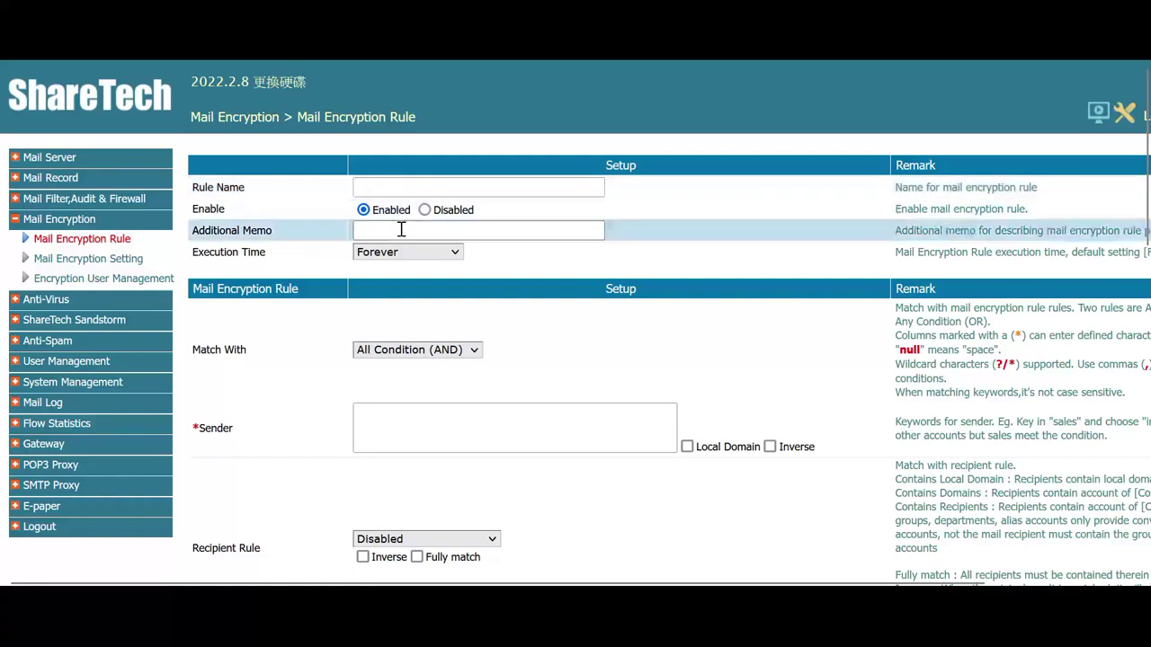
{"action": "left_click", "coordinate": [435, 259]}
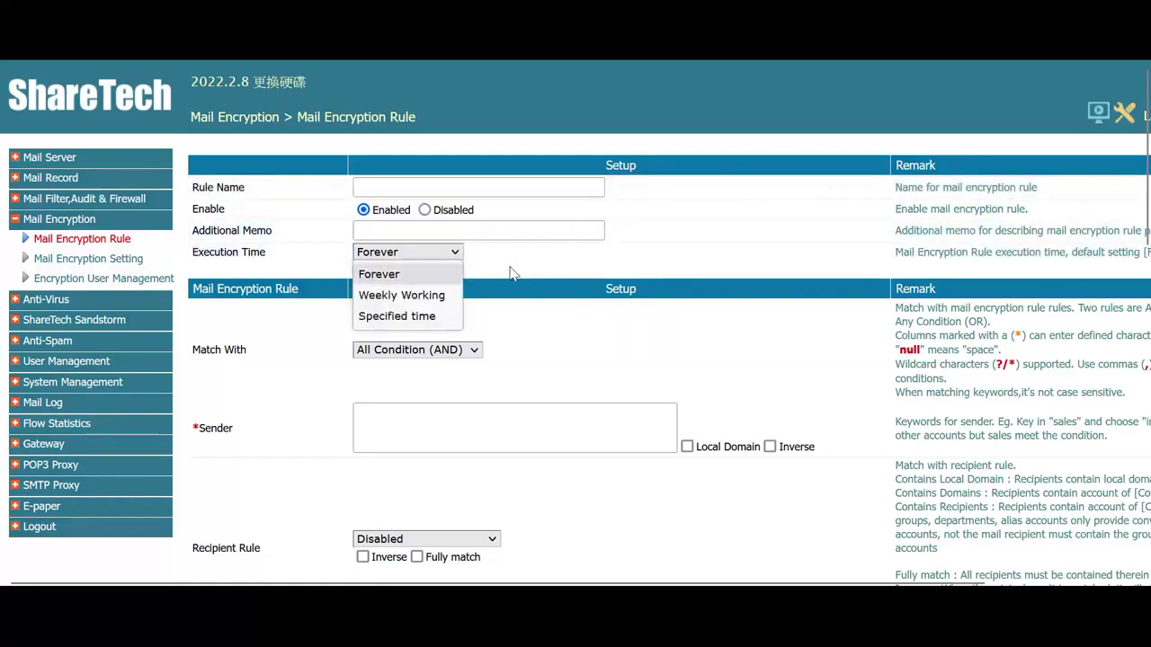
{"action": "left_click", "coordinate": [513, 273]}
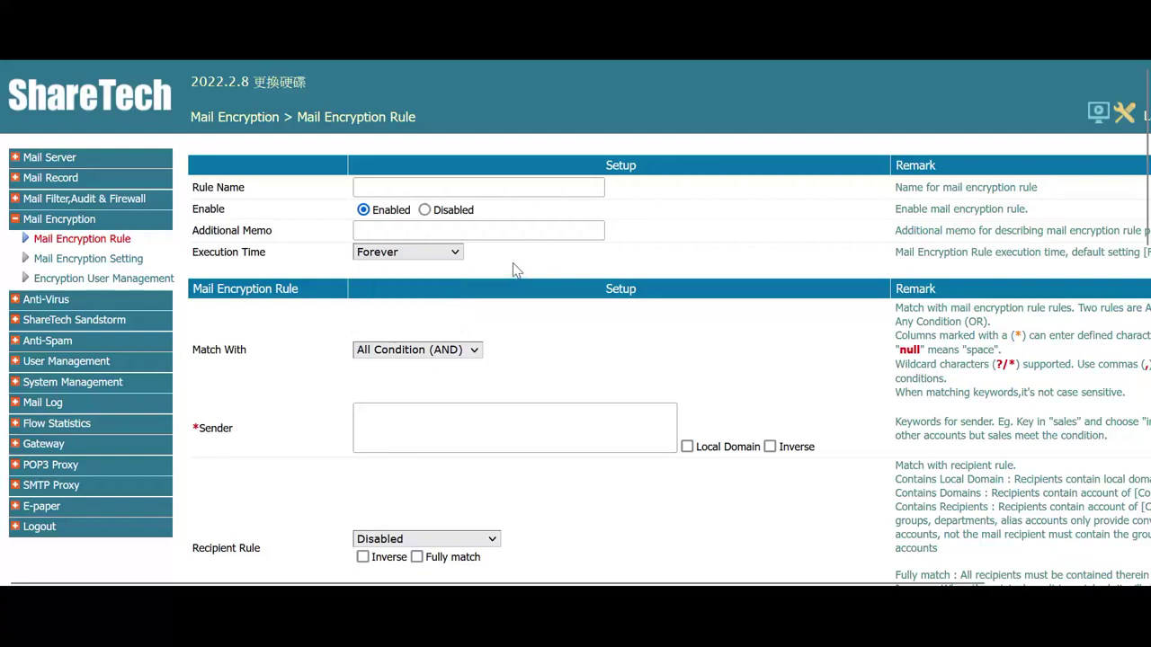
Step: Review the rule's Match With, Recipient Rule and Sender condition settings
{"action": "scroll", "coordinate": [503, 286], "scroll_direction": "down", "scroll_amount": 2}
{"action": "left_click", "coordinate": [445, 144]}
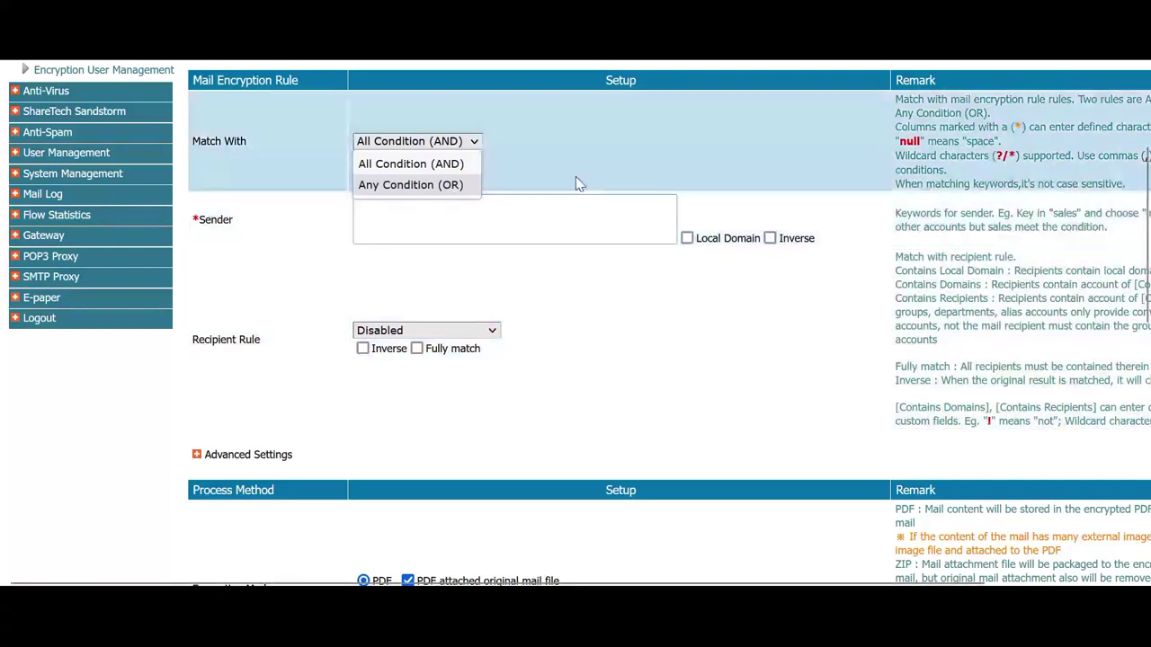
{"action": "left_click", "coordinate": [576, 178]}
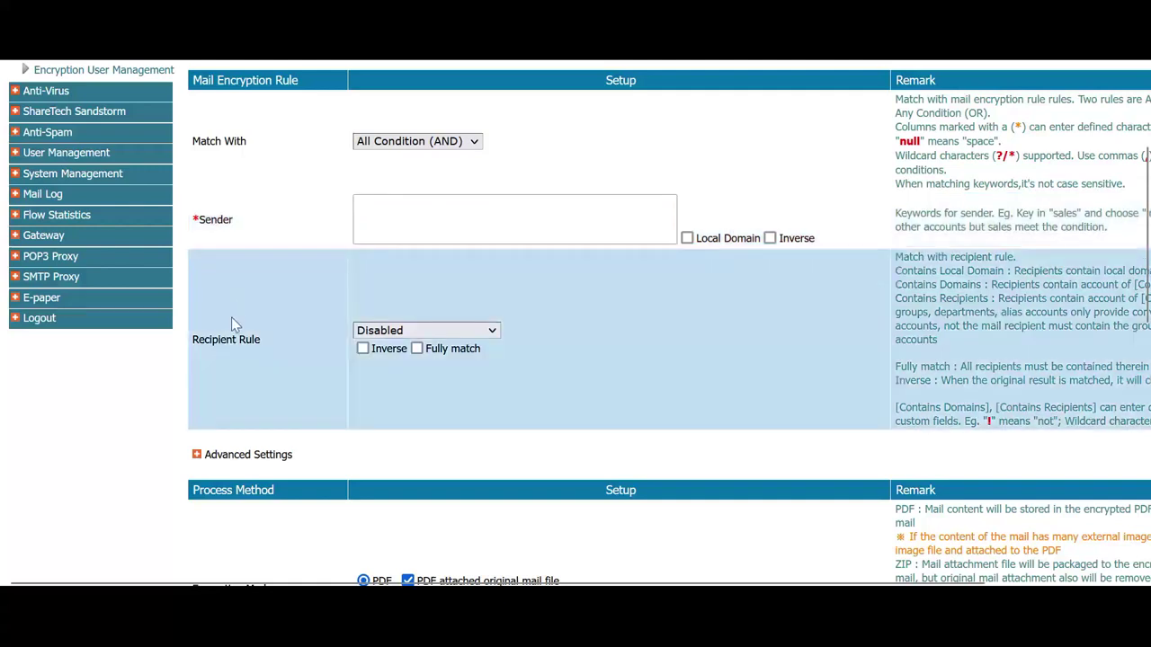
{"action": "left_click", "coordinate": [367, 339]}
{"action": "left_click", "coordinate": [382, 335]}
{"action": "left_click", "coordinate": [474, 227]}
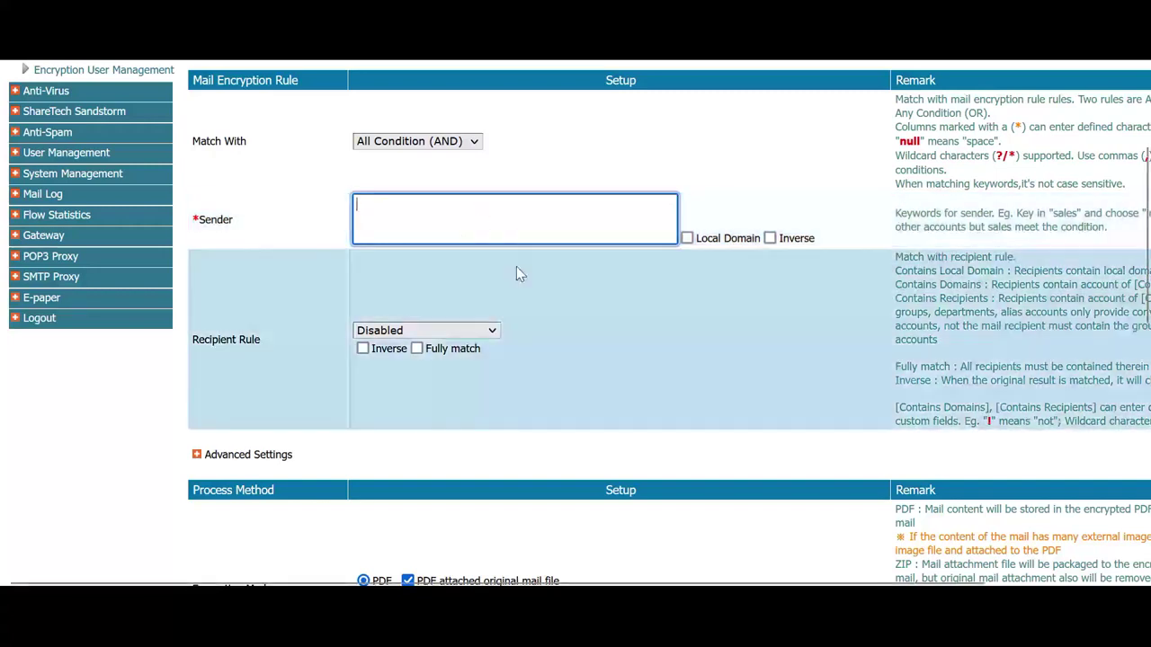
Step: Expand the rule's Advanced Settings and examine the content sender, source IP, header, subject, content, size, attachment and personal information conditions
{"action": "left_click", "coordinate": [263, 457]}
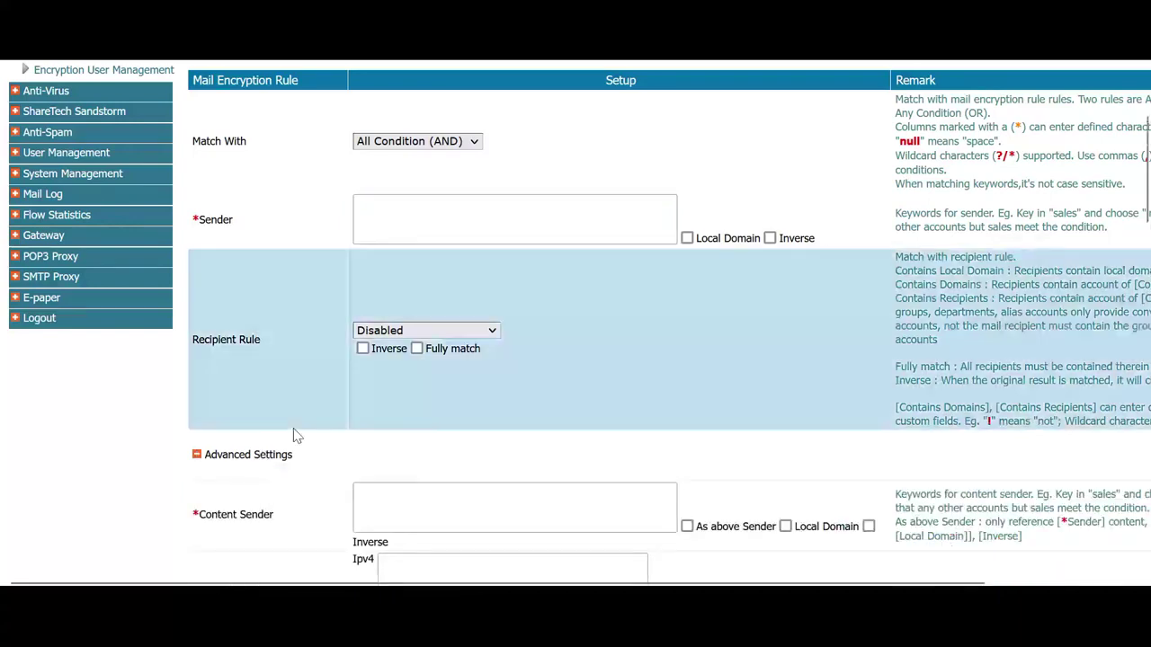
{"action": "scroll", "coordinate": [504, 346], "scroll_direction": "down", "scroll_amount": 4}
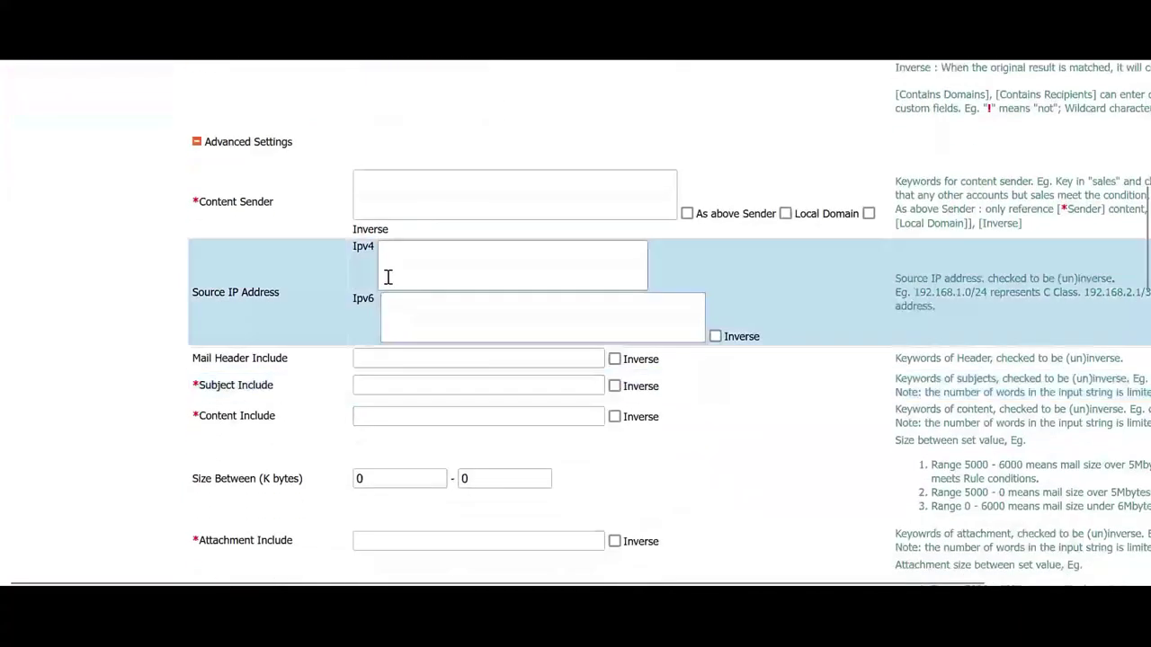
{"action": "left_click_drag", "start_coordinate": [193, 297], "coordinate": [250, 296]}
{"action": "left_click", "coordinate": [259, 360]}
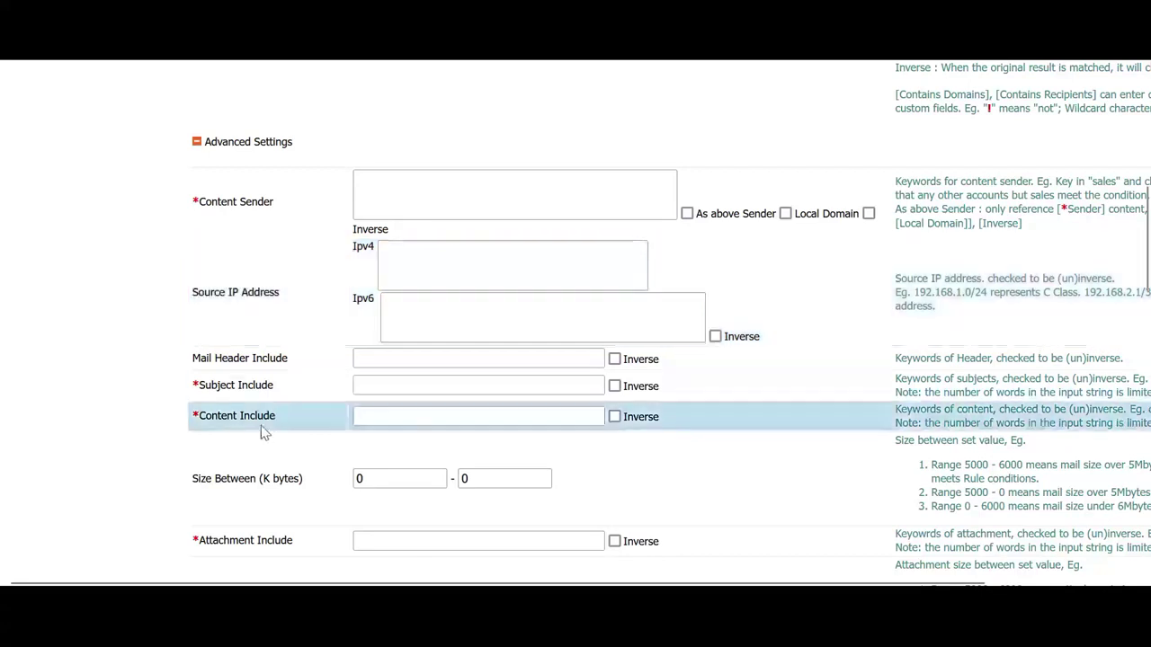
{"action": "left_click_drag", "start_coordinate": [237, 385], "coordinate": [317, 433]}
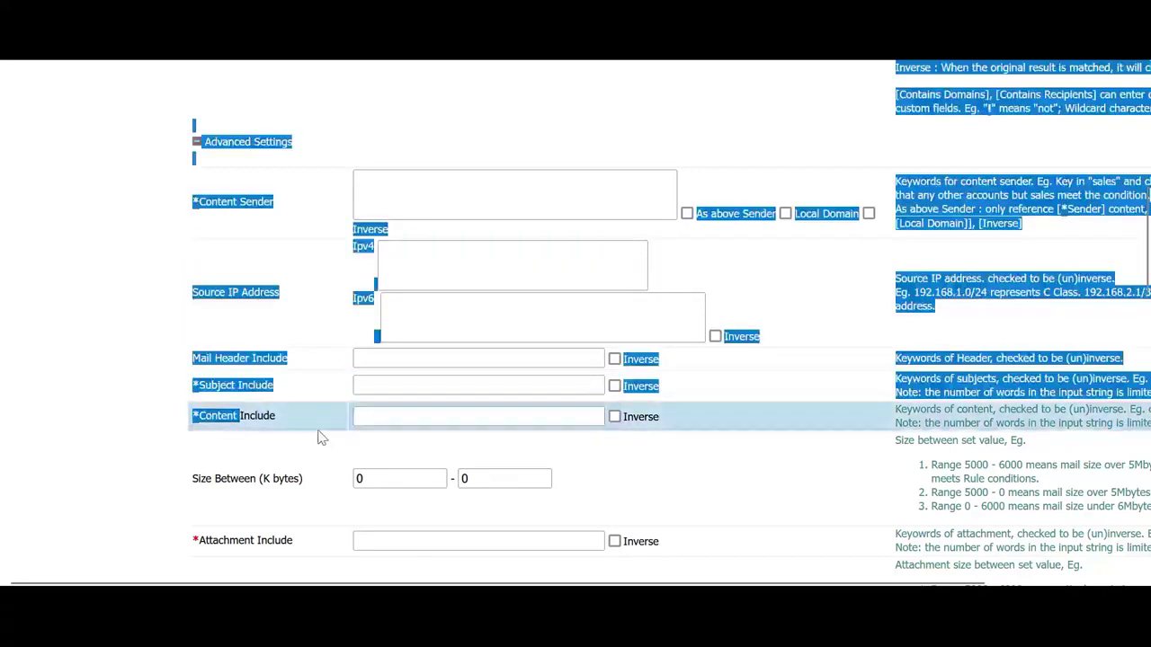
{"action": "left_click", "coordinate": [279, 481]}
{"action": "left_click_drag", "start_coordinate": [200, 542], "coordinate": [261, 542]}
{"action": "left_click", "coordinate": [261, 542]}
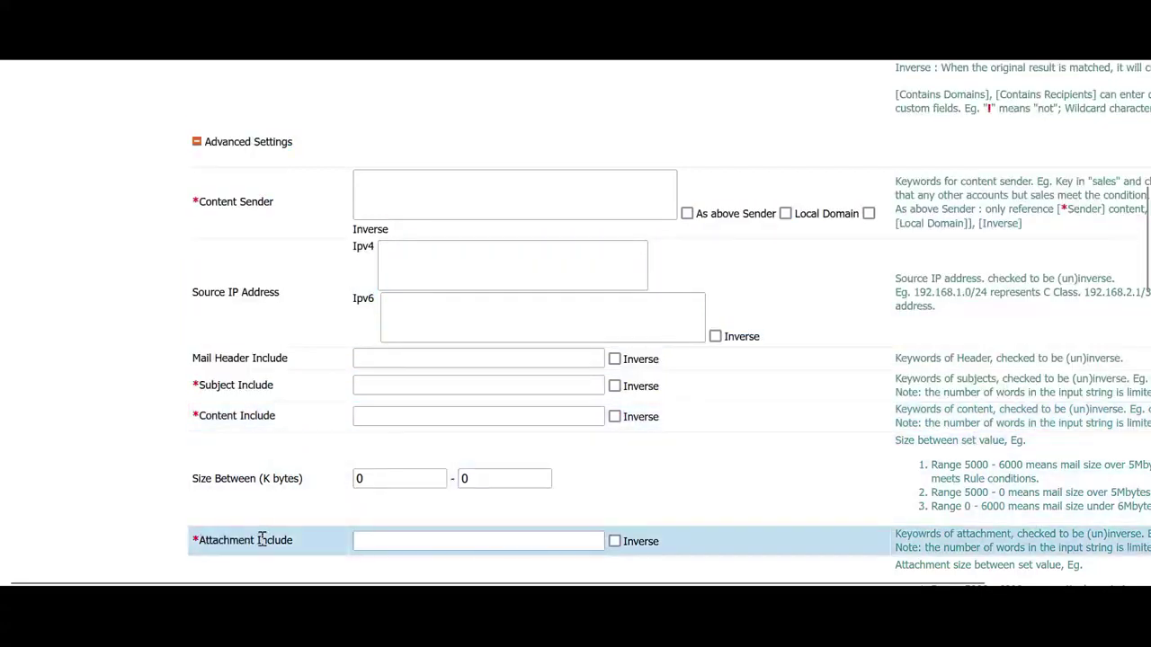
{"action": "scroll", "coordinate": [315, 396], "scroll_direction": "down", "scroll_amount": 5}
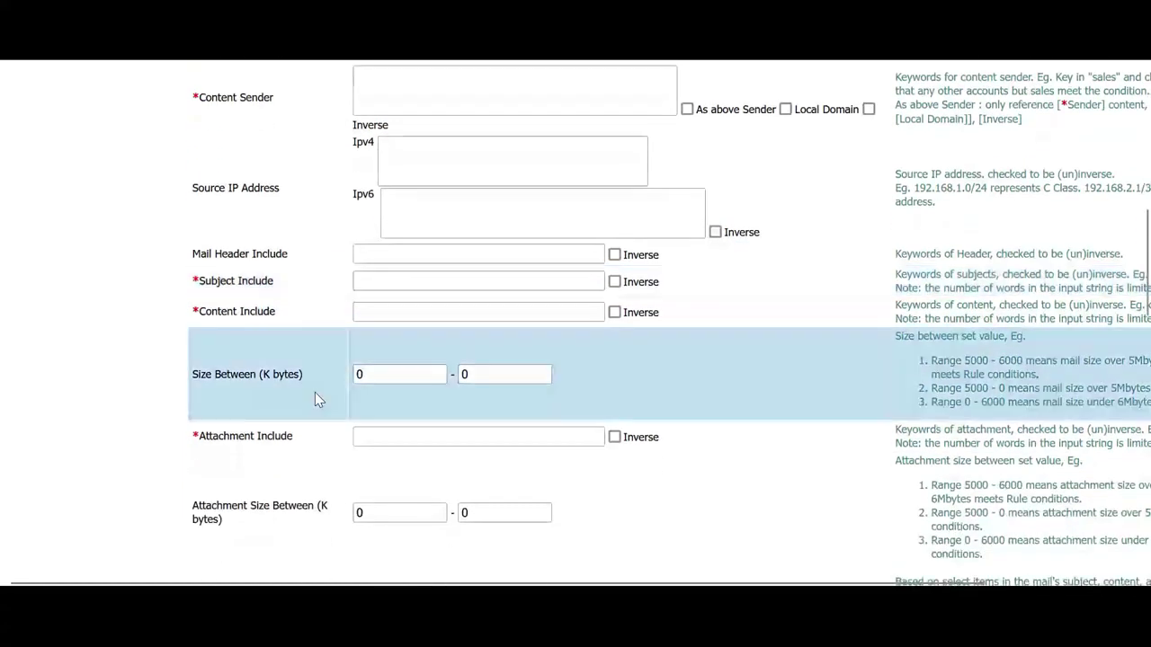
{"action": "scroll", "coordinate": [314, 392], "scroll_direction": "down", "scroll_amount": 1}
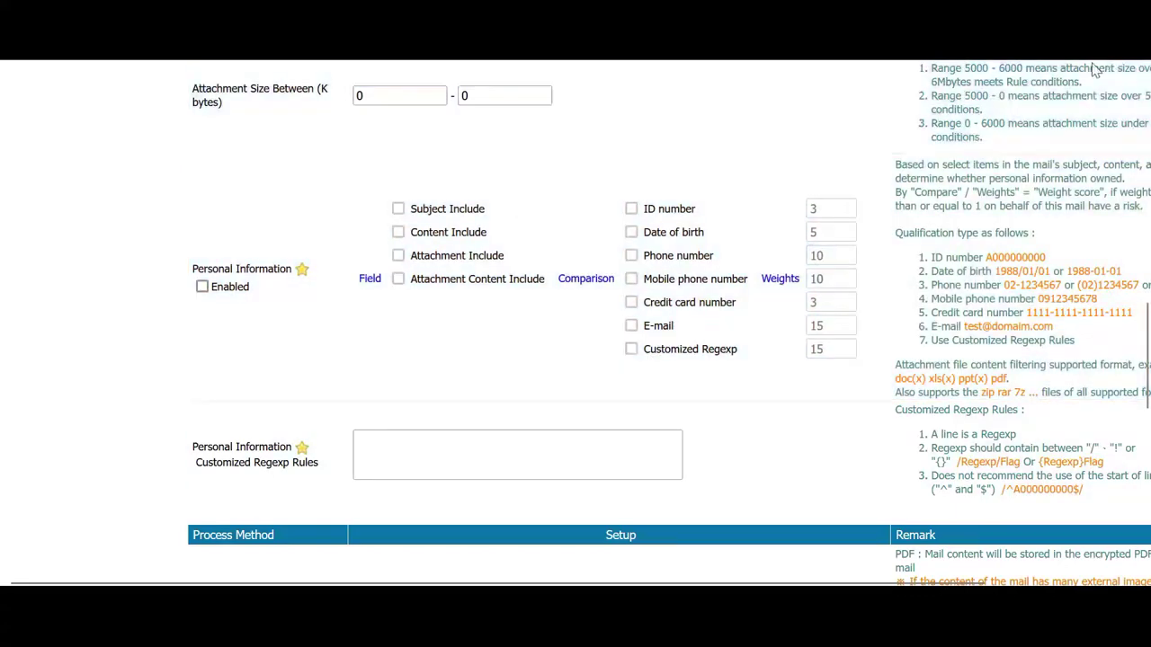
{"action": "scroll", "coordinate": [568, 380], "scroll_direction": "up", "scroll_amount": 1}
Step: Set the rule's encryption mode to ZIP and try the Fixed Password option before returning to Random Password
{"action": "scroll", "coordinate": [568, 372], "scroll_direction": "down", "scroll_amount": 5}
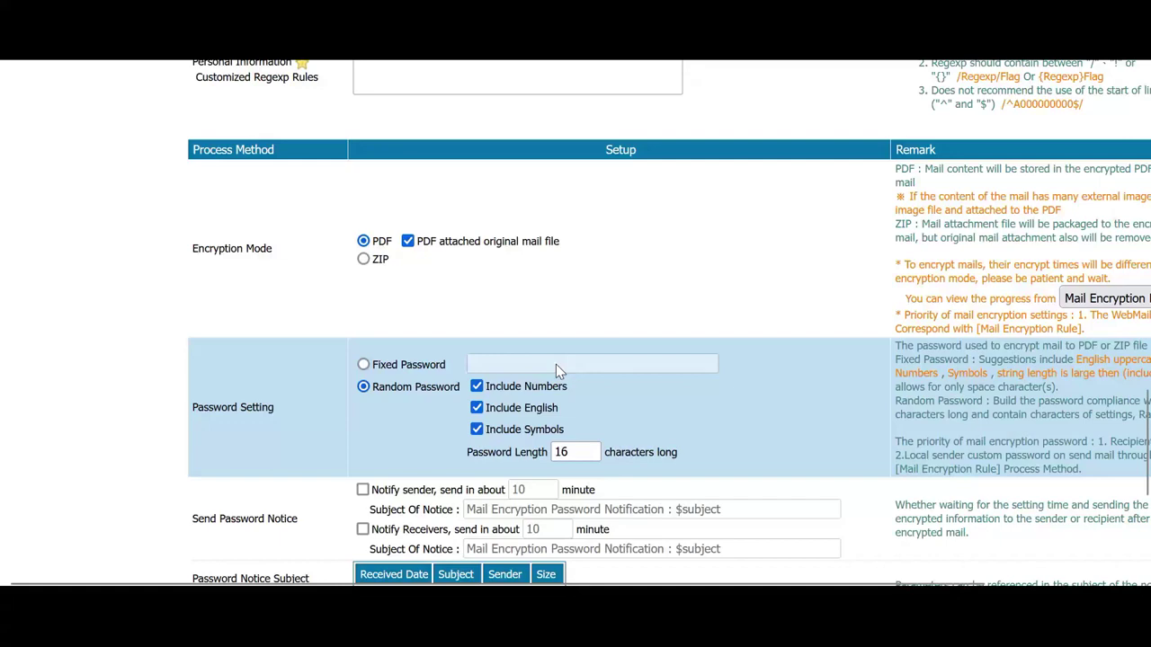
{"action": "scroll", "coordinate": [551, 346], "scroll_direction": "down", "scroll_amount": 1}
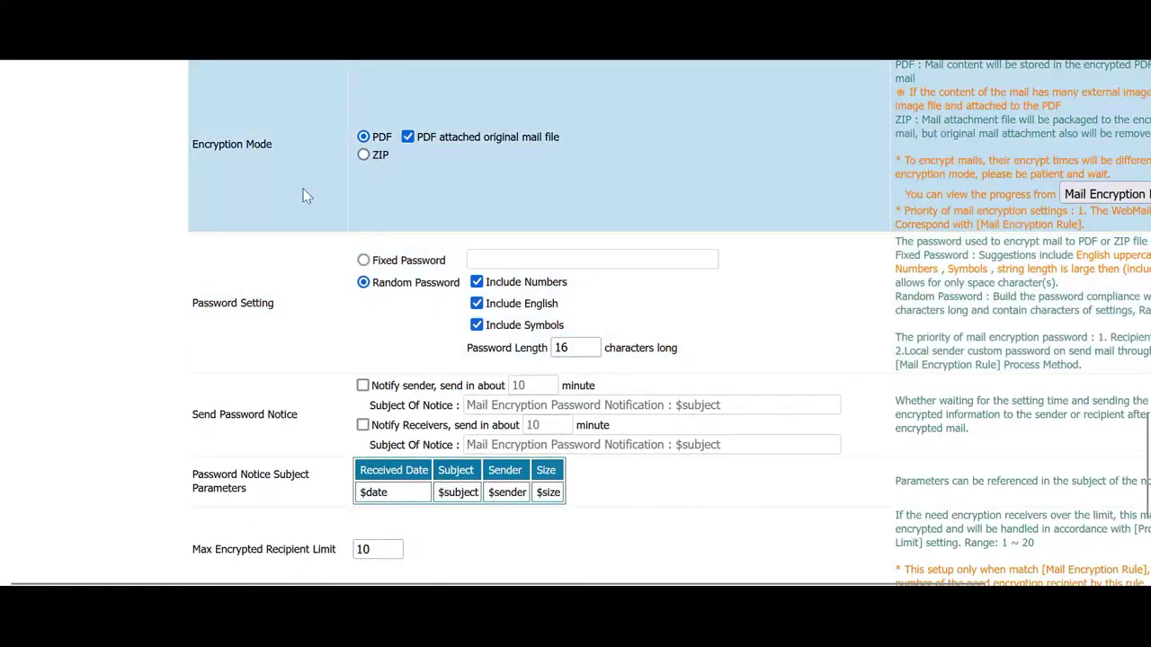
{"action": "scroll", "coordinate": [357, 207], "scroll_direction": "up", "scroll_amount": 1}
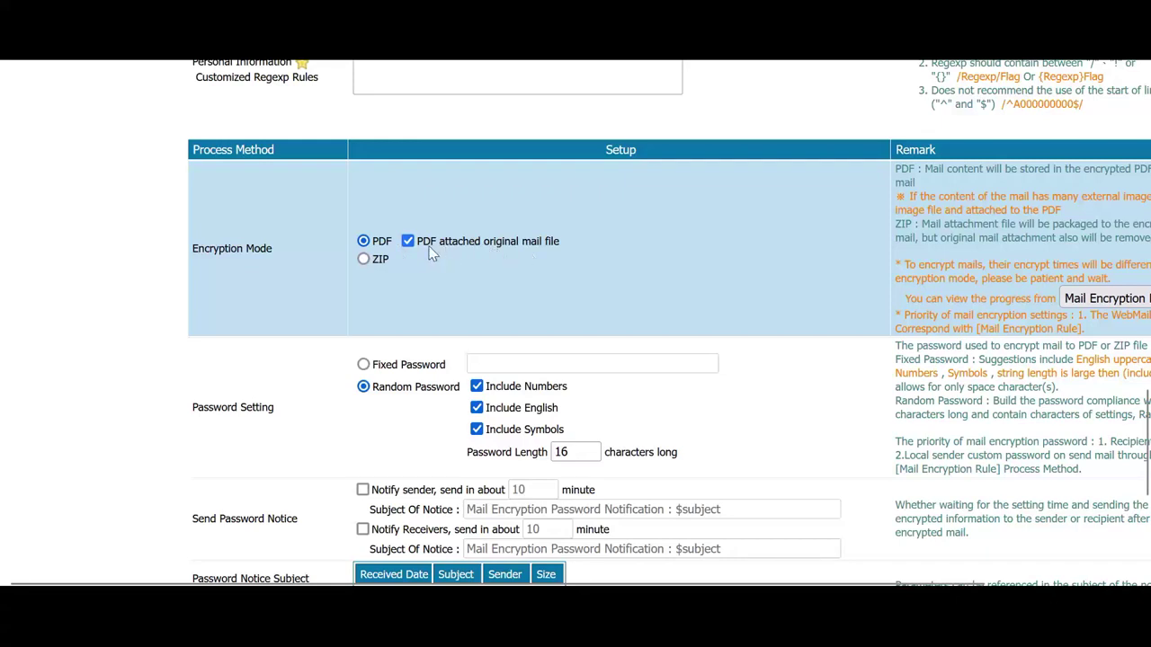
{"action": "left_click", "coordinate": [363, 259]}
{"action": "left_click", "coordinate": [364, 241]}
{"action": "left_click", "coordinate": [365, 259]}
{"action": "scroll", "coordinate": [557, 295], "scroll_direction": "down", "scroll_amount": 1}
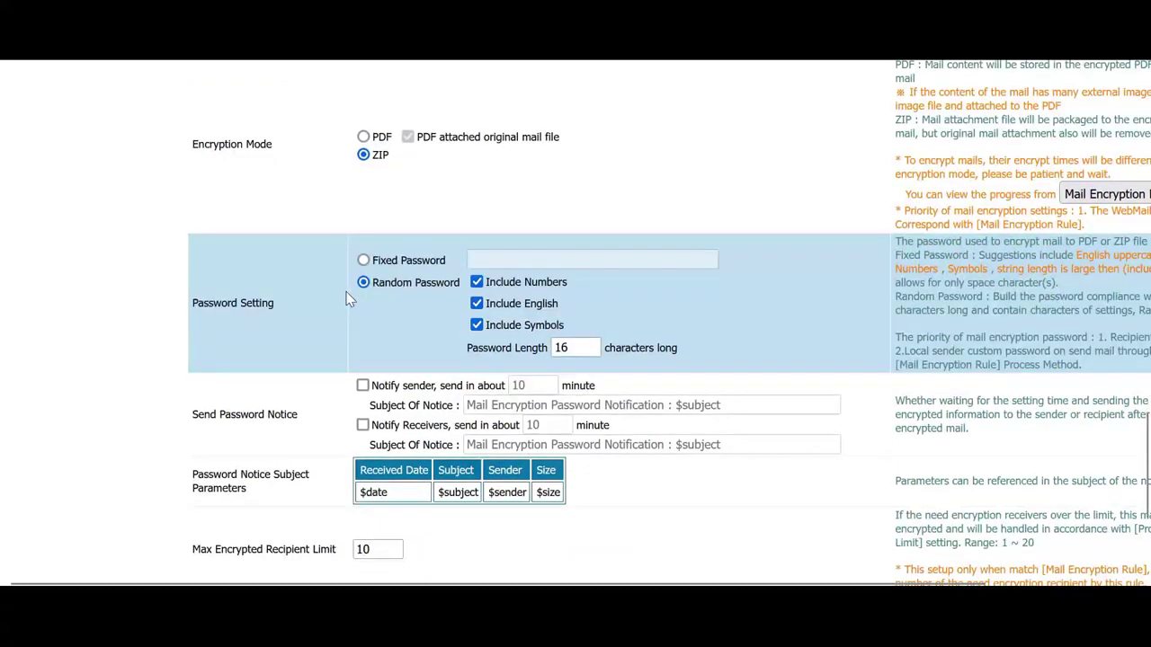
{"action": "left_click", "coordinate": [377, 262]}
{"action": "left_click", "coordinate": [380, 286]}
Step: Enable the password notices for both sender and receivers, and clear the sender notice's delay in minutes
{"action": "scroll", "coordinate": [492, 311], "scroll_direction": "down", "scroll_amount": 1}
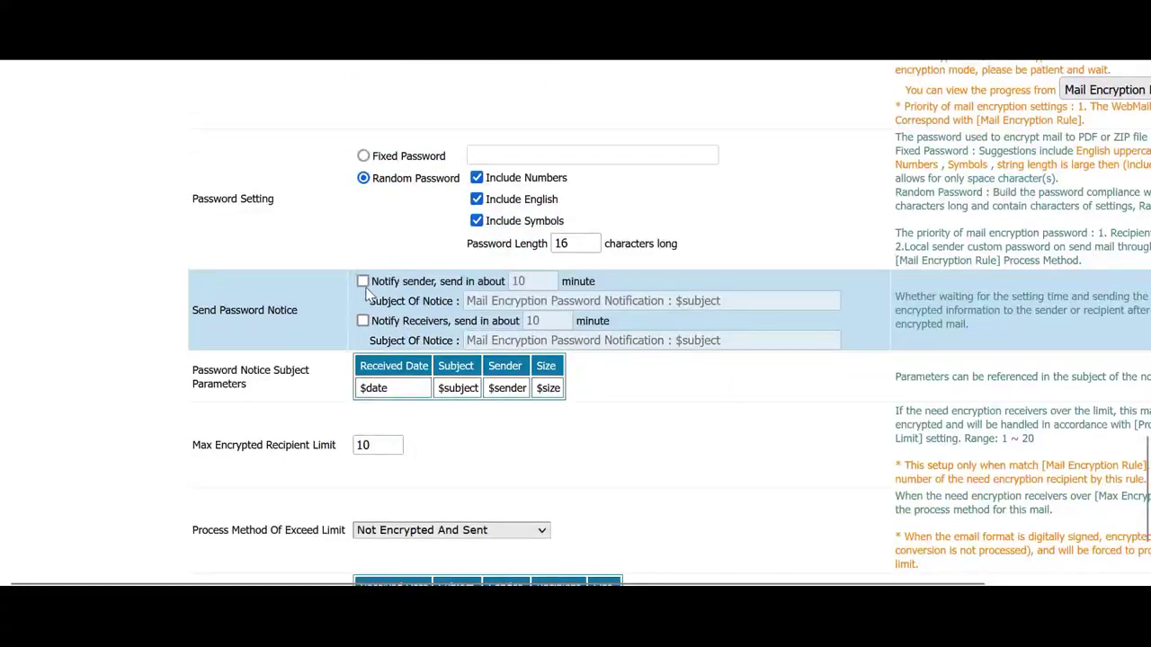
{"action": "left_click", "coordinate": [362, 282]}
{"action": "left_click", "coordinate": [362, 321]}
{"action": "left_click_drag", "start_coordinate": [255, 310], "coordinate": [203, 311]}
{"action": "left_click", "coordinate": [286, 311]}
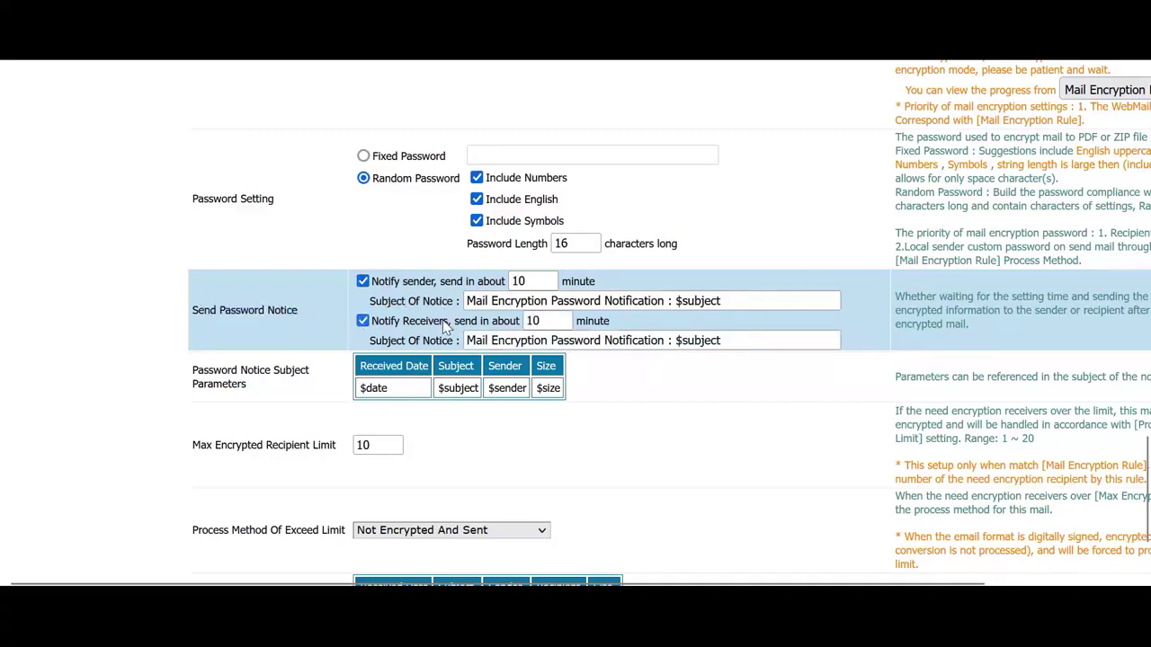
{"action": "scroll", "coordinate": [438, 306], "scroll_direction": "down", "scroll_amount": 2}
{"action": "left_click_drag", "start_coordinate": [528, 177], "coordinate": [465, 178]}
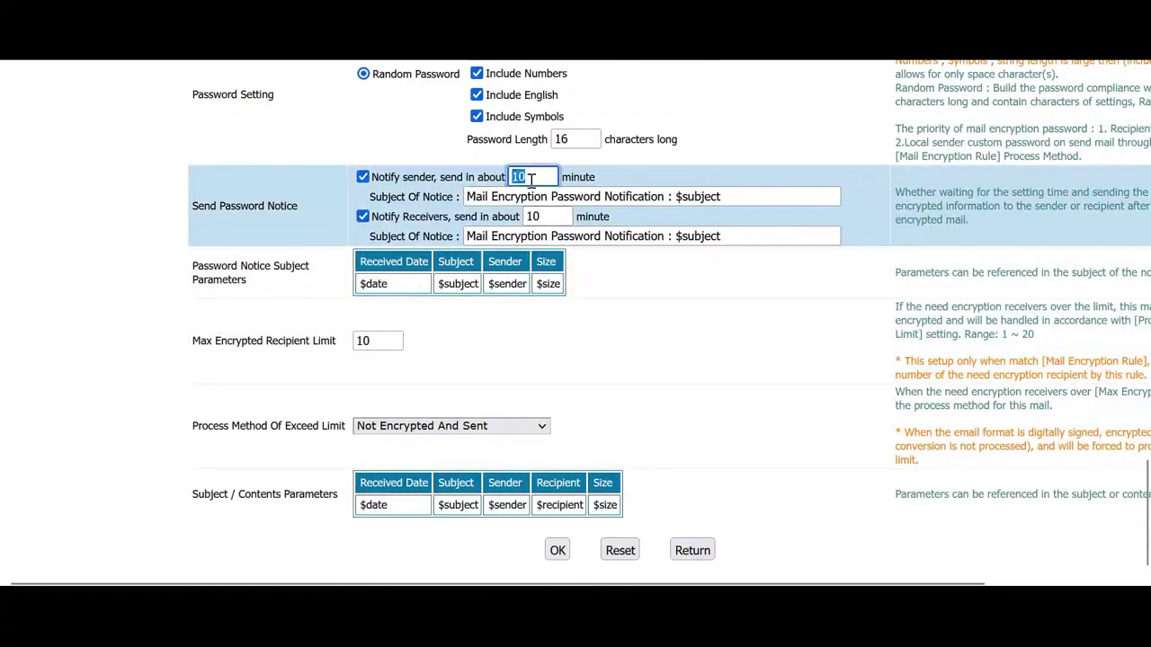
{"action": "key", "text": "BackSpace"}
{"action": "key", "text": "BackSpace"}
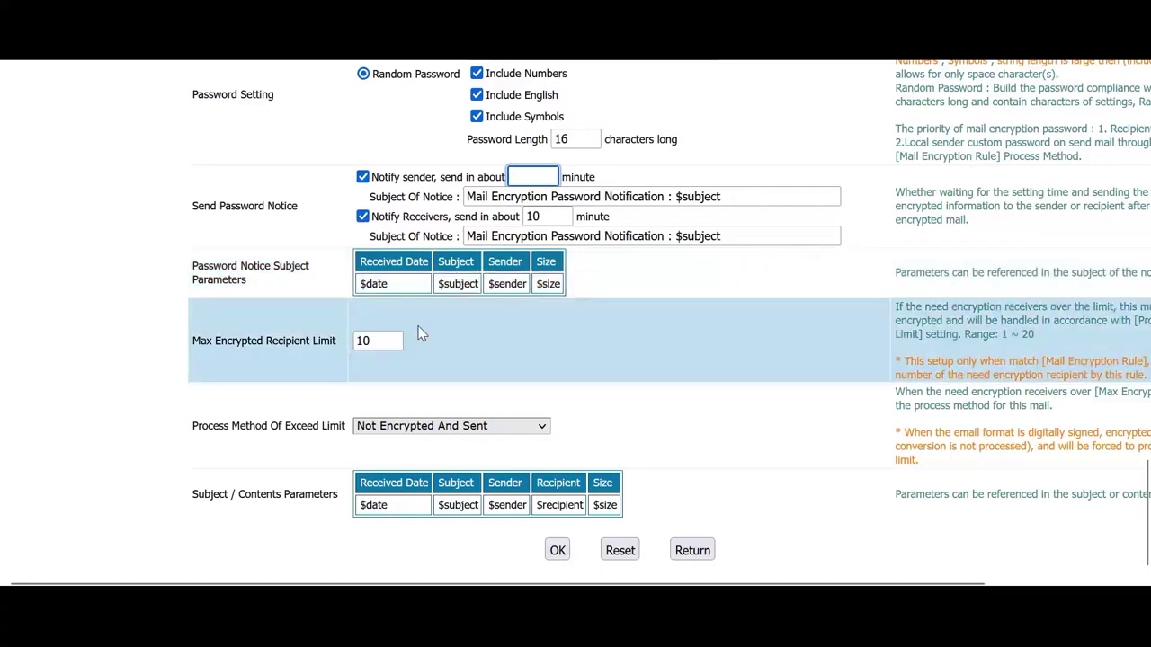
Step: Examine the Max Encrypted Recipient Limit setting and its permitted range
{"action": "left_click_drag", "start_coordinate": [330, 341], "coordinate": [228, 356]}
{"action": "left_click", "coordinate": [310, 358]}
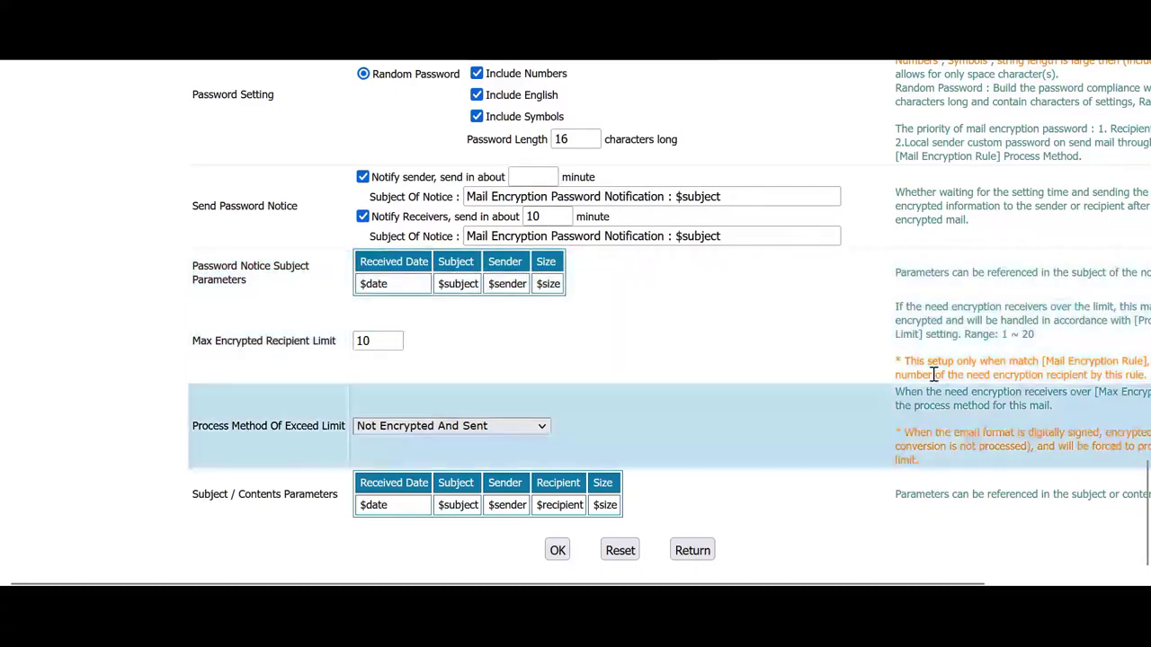
{"action": "left_click_drag", "start_coordinate": [1035, 335], "coordinate": [1022, 337]}
{"action": "left_click", "coordinate": [1022, 337]}
{"action": "left_click_drag", "start_coordinate": [387, 342], "coordinate": [324, 330]}
{"action": "left_click", "coordinate": [452, 338]}
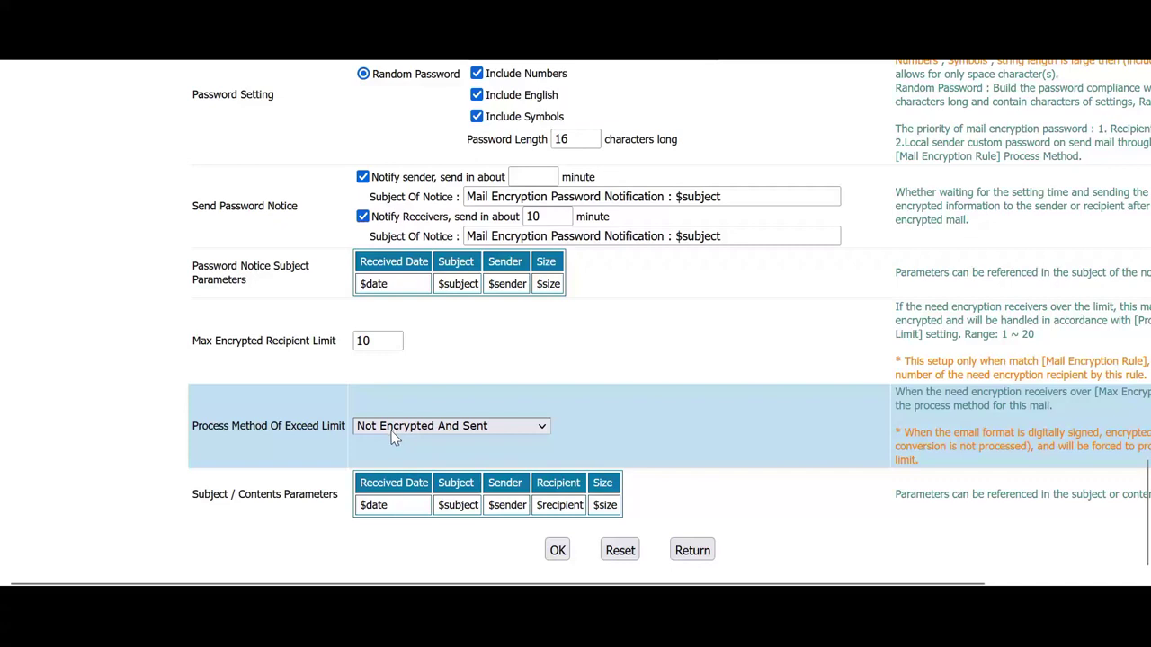
Step: Review the Process Method Of Exceed Limit options and leave the new rule without saving it
{"action": "left_click", "coordinate": [392, 429]}
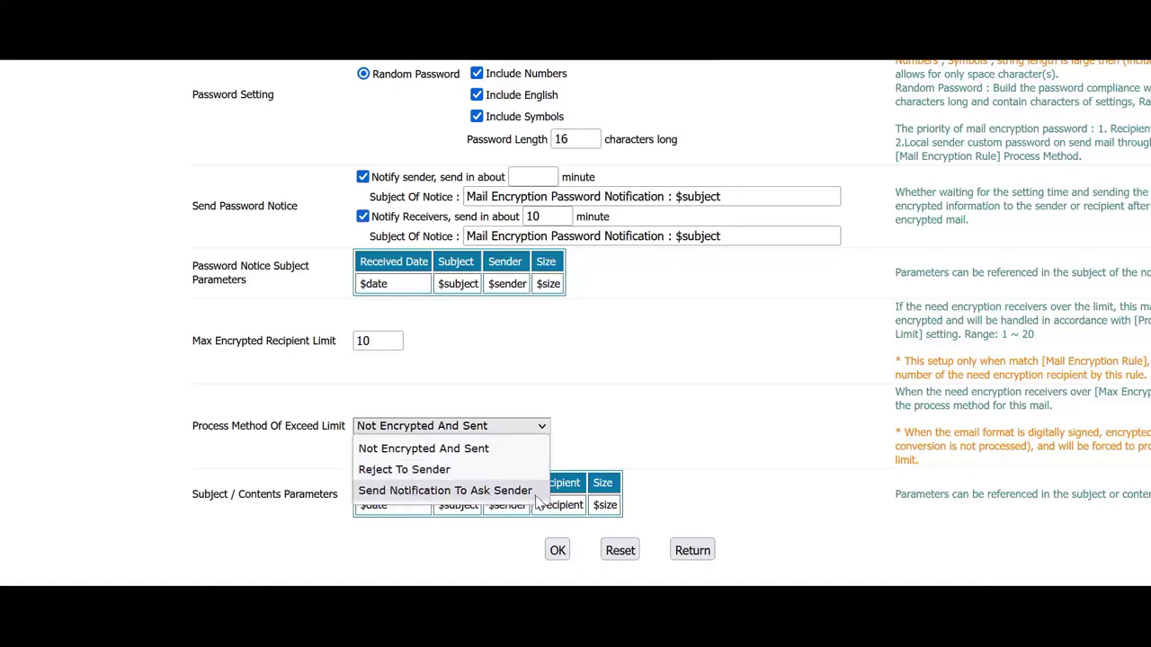
{"action": "left_click", "coordinate": [694, 347]}
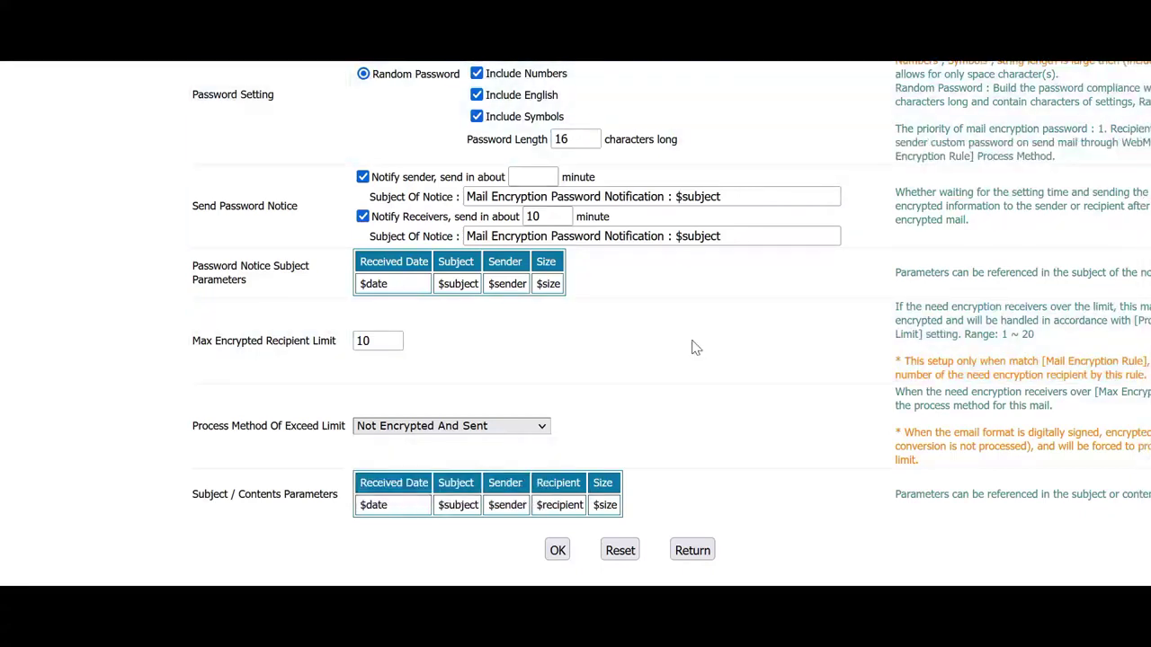
{"action": "left_click", "coordinate": [690, 559]}
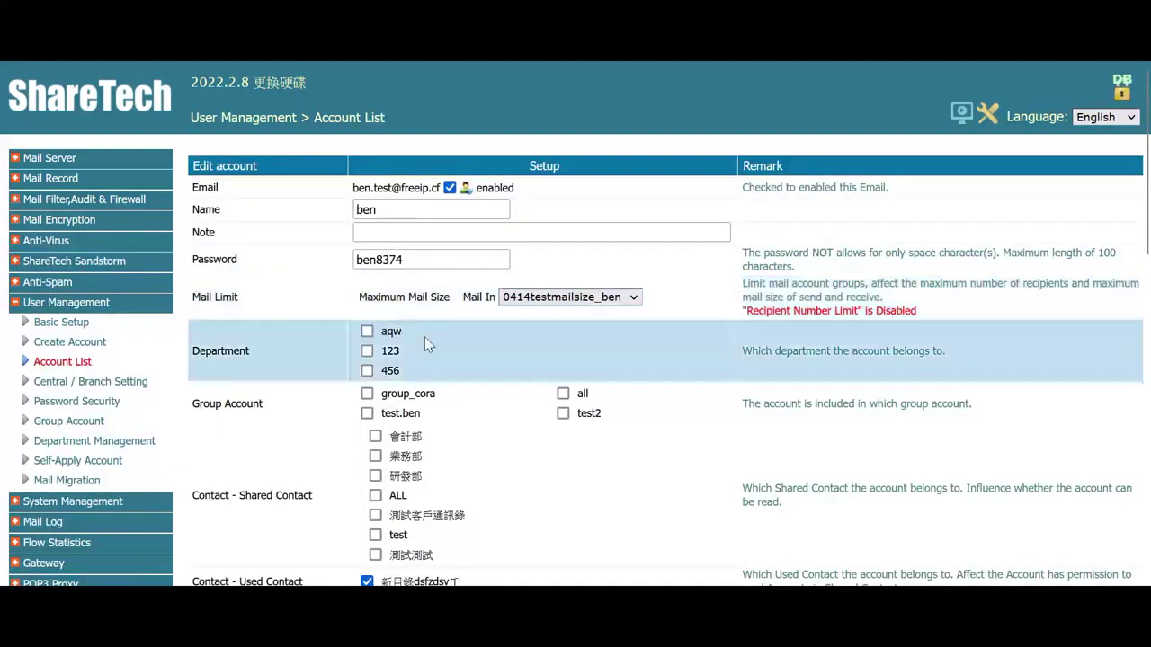
Step: Examine the Mail Encryption permission among the mail account's service settings
{"action": "scroll", "coordinate": [455, 369], "scroll_direction": "down", "scroll_amount": 9}
{"action": "scroll", "coordinate": [401, 329], "scroll_direction": "up", "scroll_amount": 2}
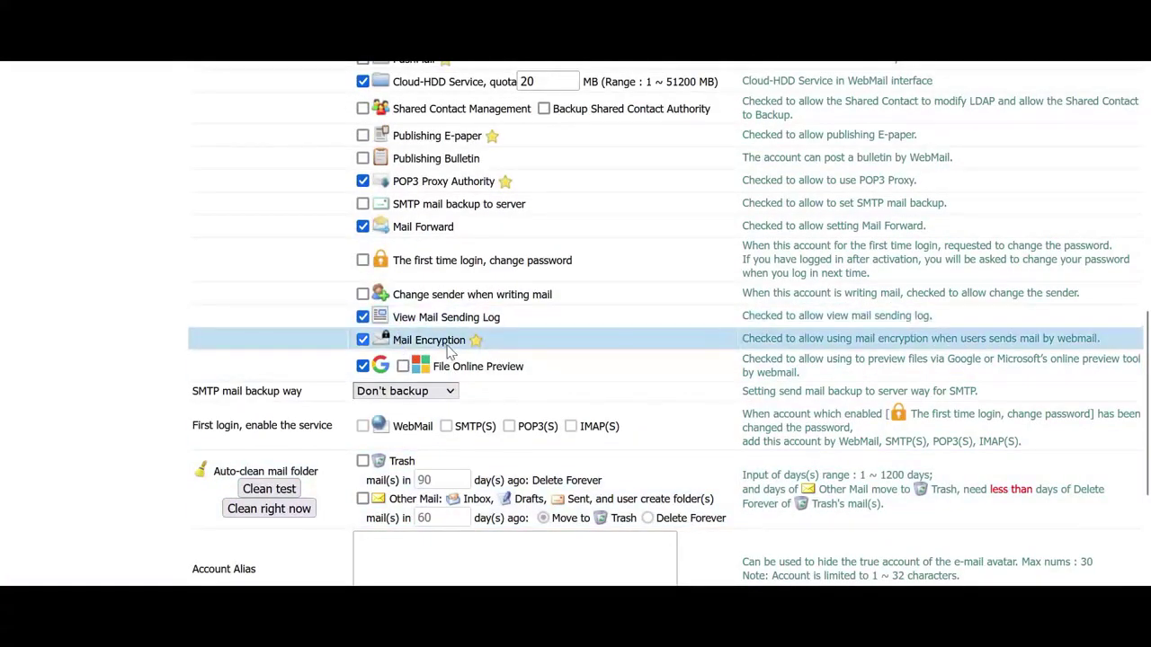
{"action": "scroll", "coordinate": [440, 351], "scroll_direction": "up", "scroll_amount": 7}
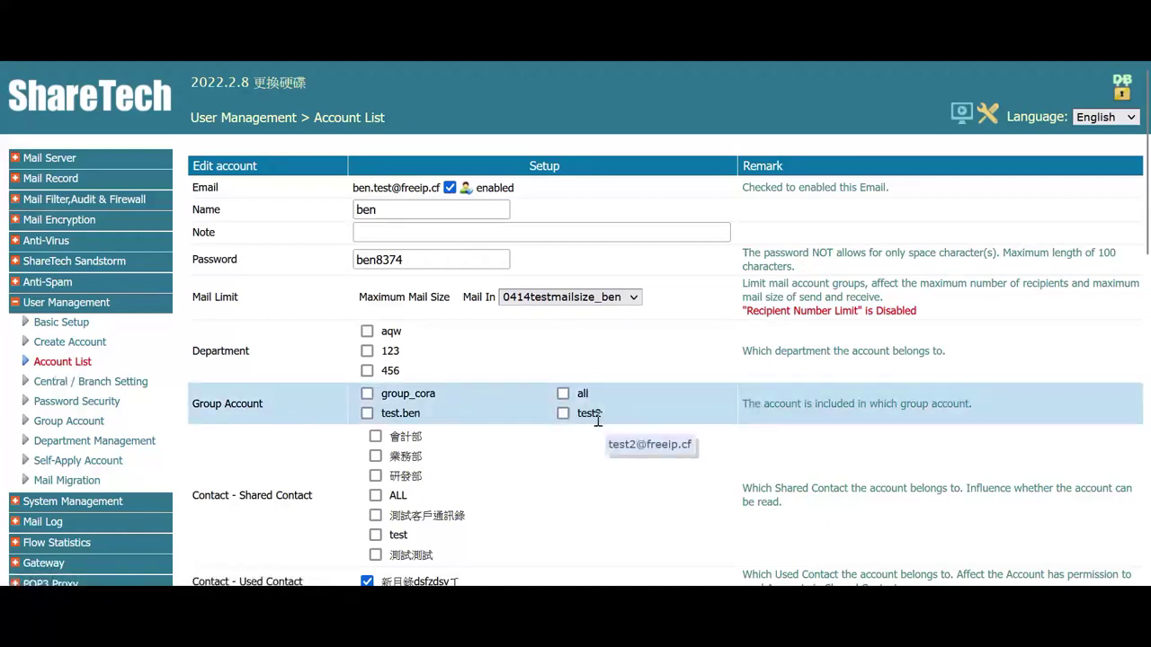
{"action": "scroll", "coordinate": [598, 419], "scroll_direction": "down", "scroll_amount": 6}
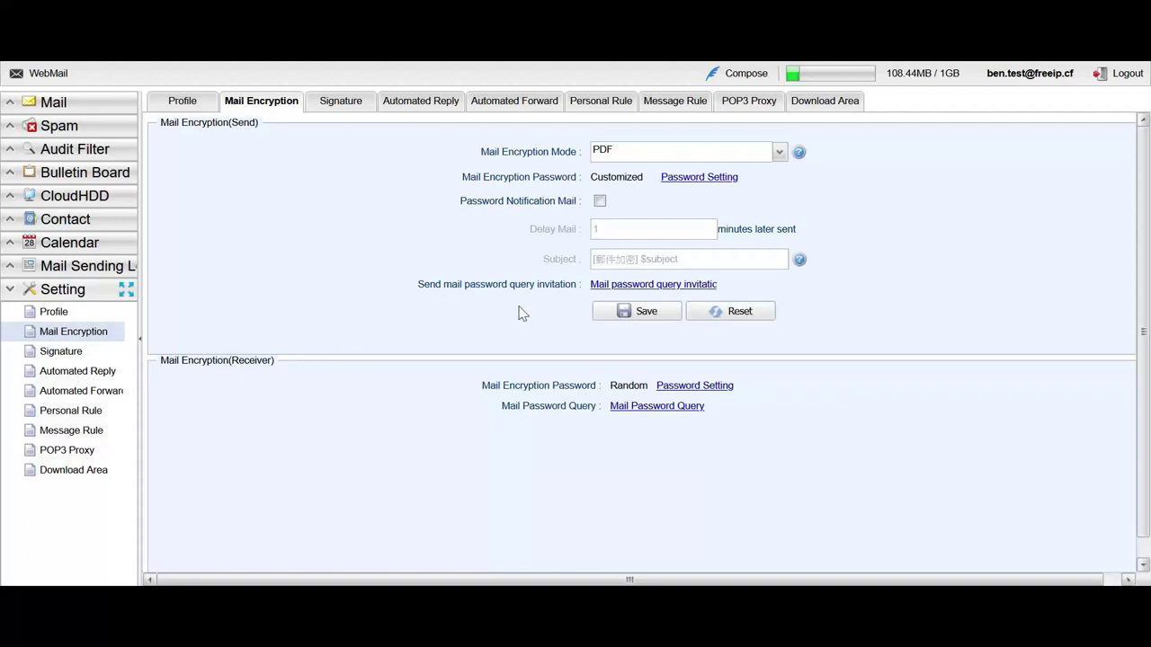
Step: Review the WebMail encryption modes for sending, and compare the Customized and Random password settings without saving
{"action": "left_click", "coordinate": [779, 153]}
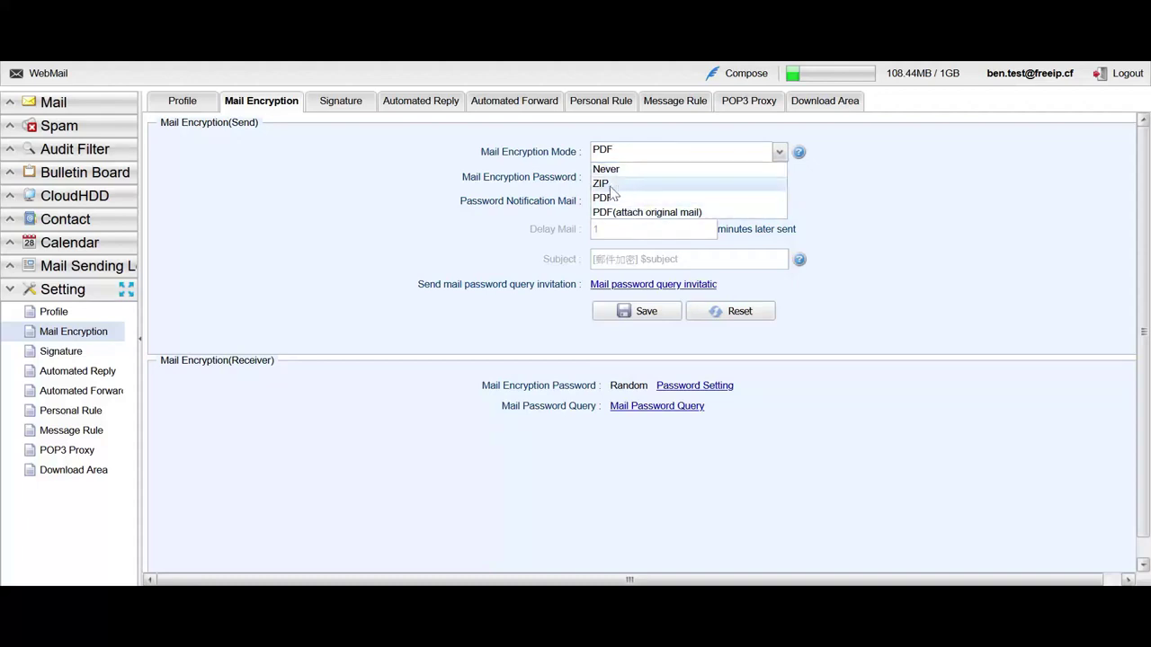
{"action": "left_click", "coordinate": [423, 258]}
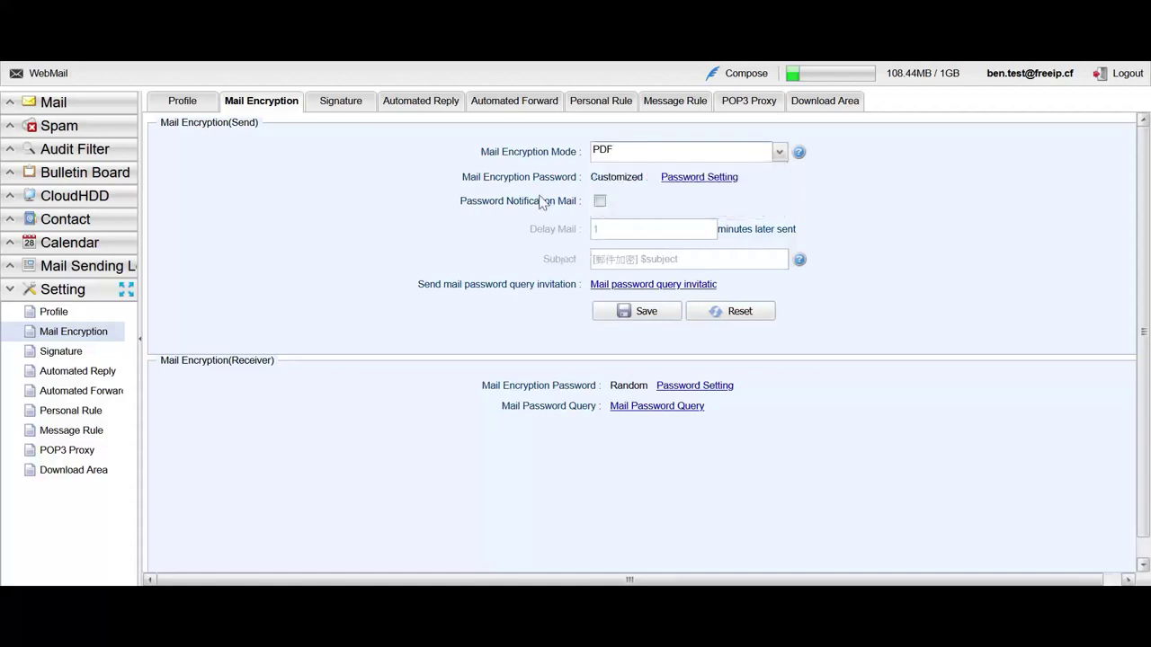
{"action": "left_click", "coordinate": [699, 178]}
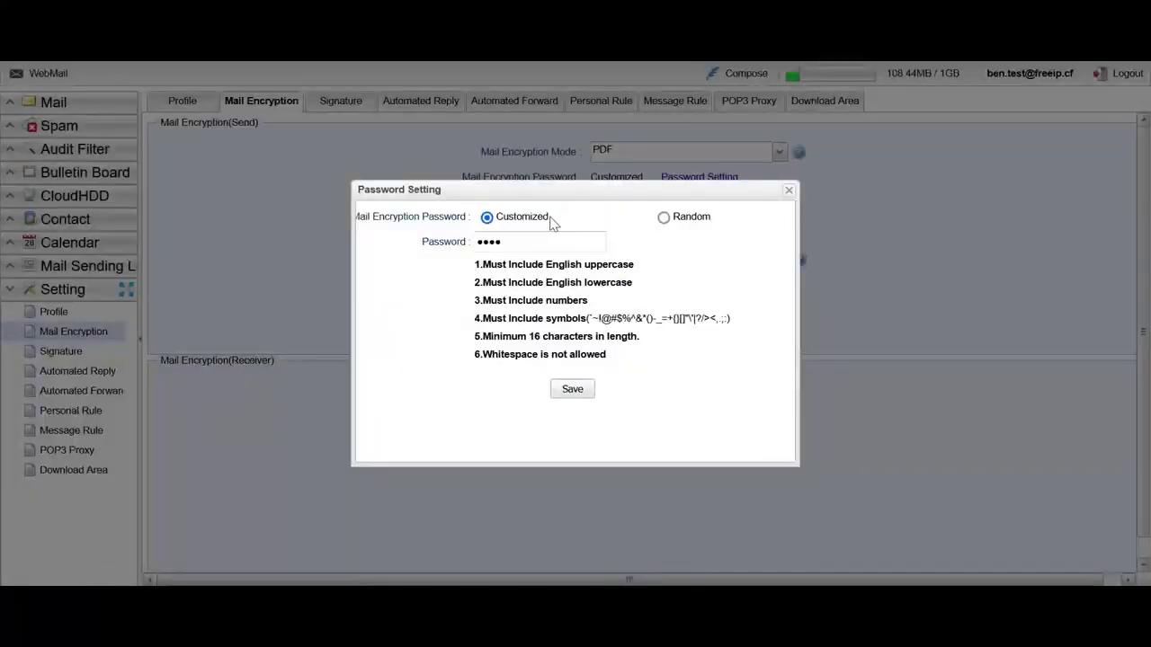
{"action": "left_click", "coordinate": [664, 217]}
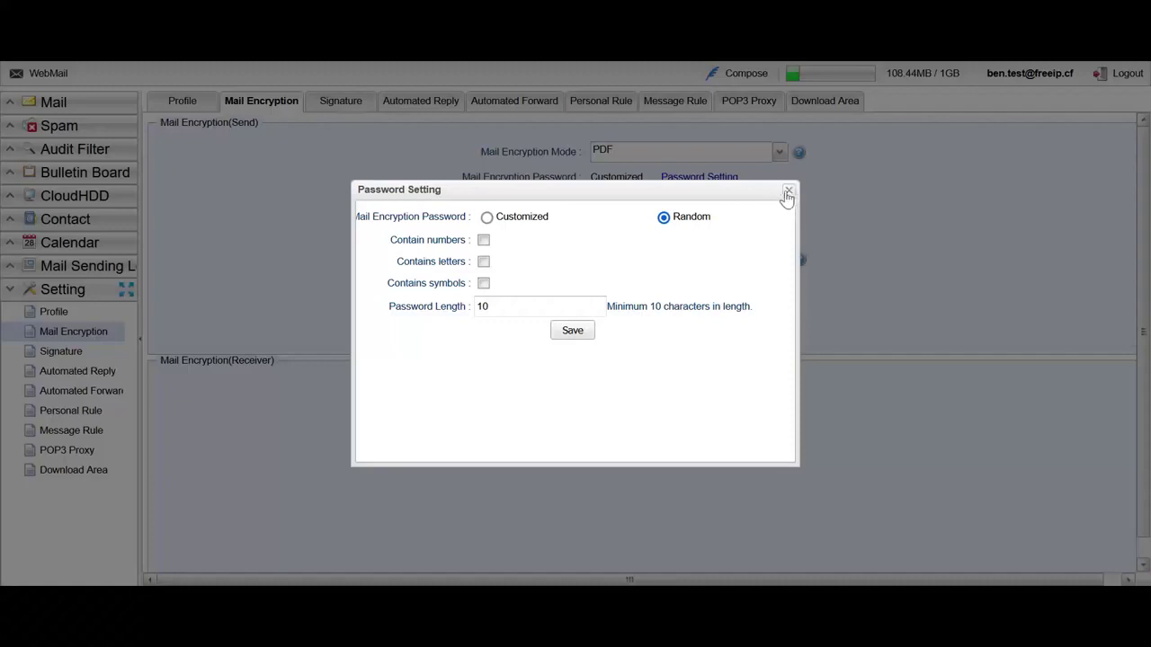
{"action": "left_click", "coordinate": [789, 190]}
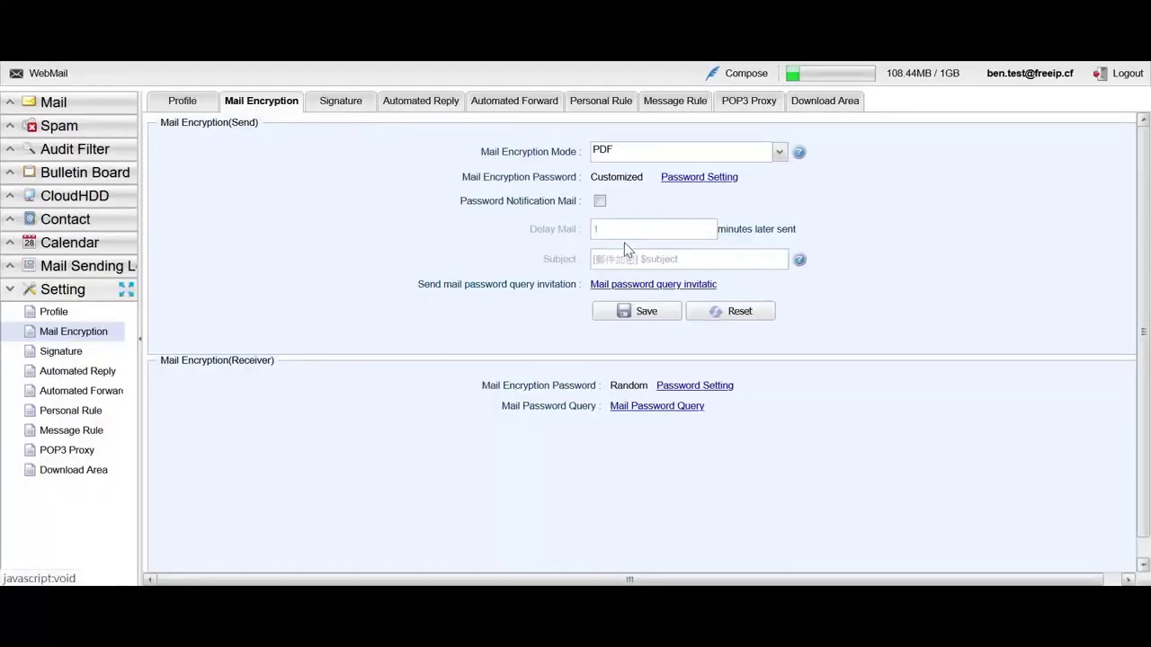
Step: Review the Password Notification Mail options for sending and the receiver's password setting and password query, without saving anything
{"action": "left_click", "coordinate": [600, 203]}
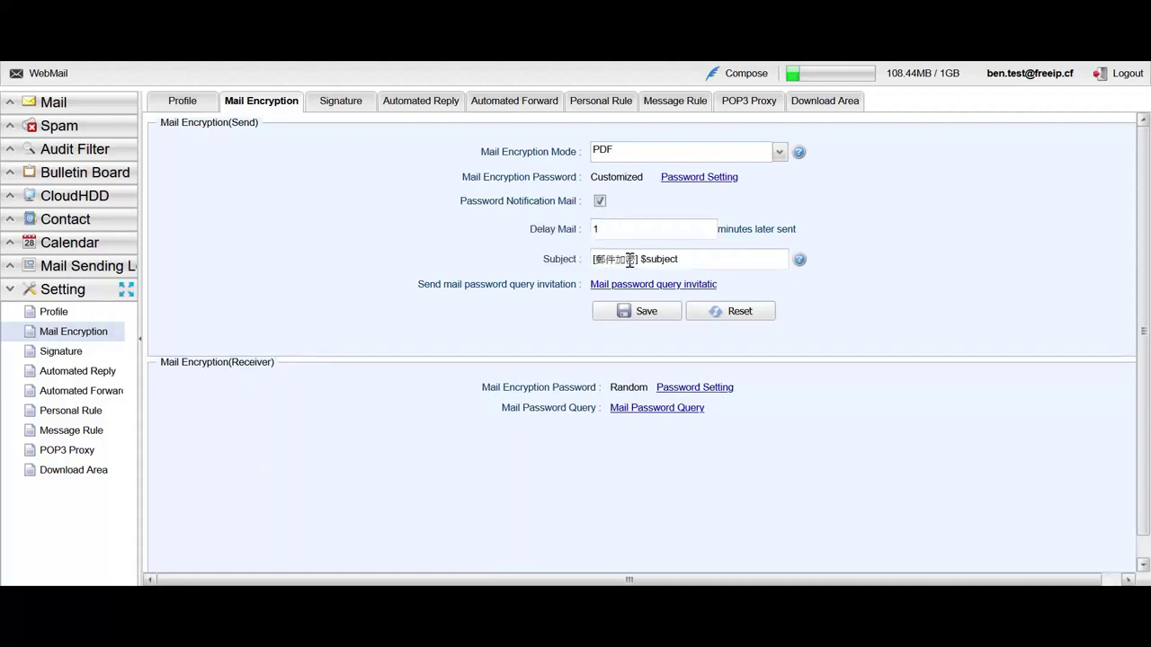
{"action": "left_click", "coordinate": [599, 204]}
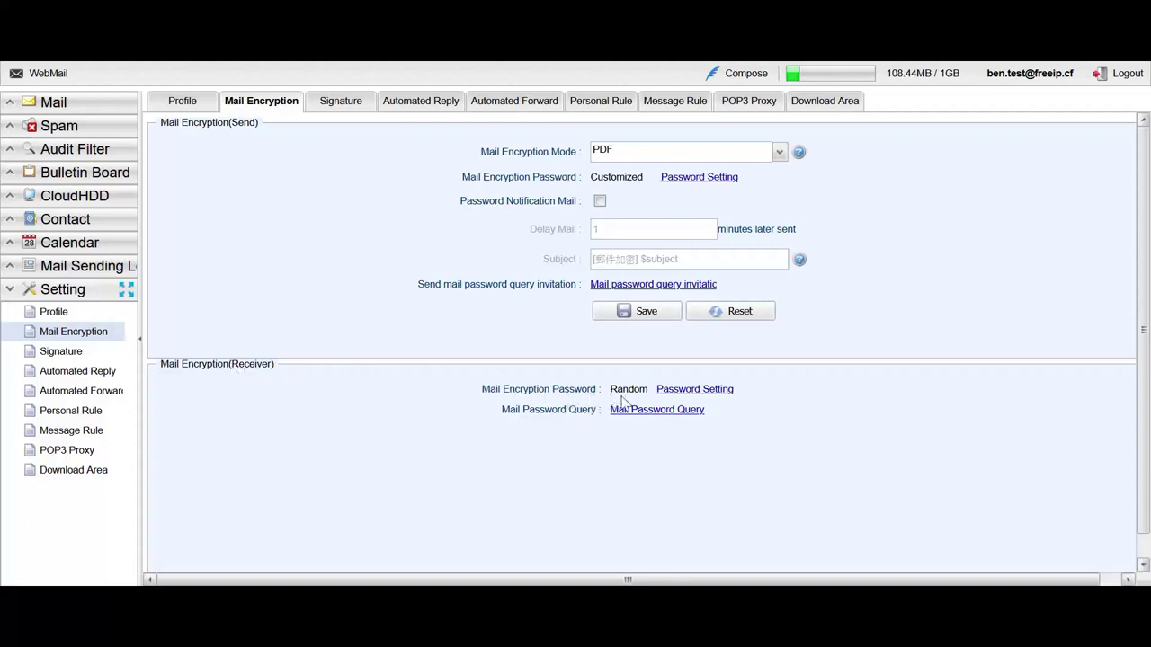
{"action": "left_click", "coordinate": [703, 390]}
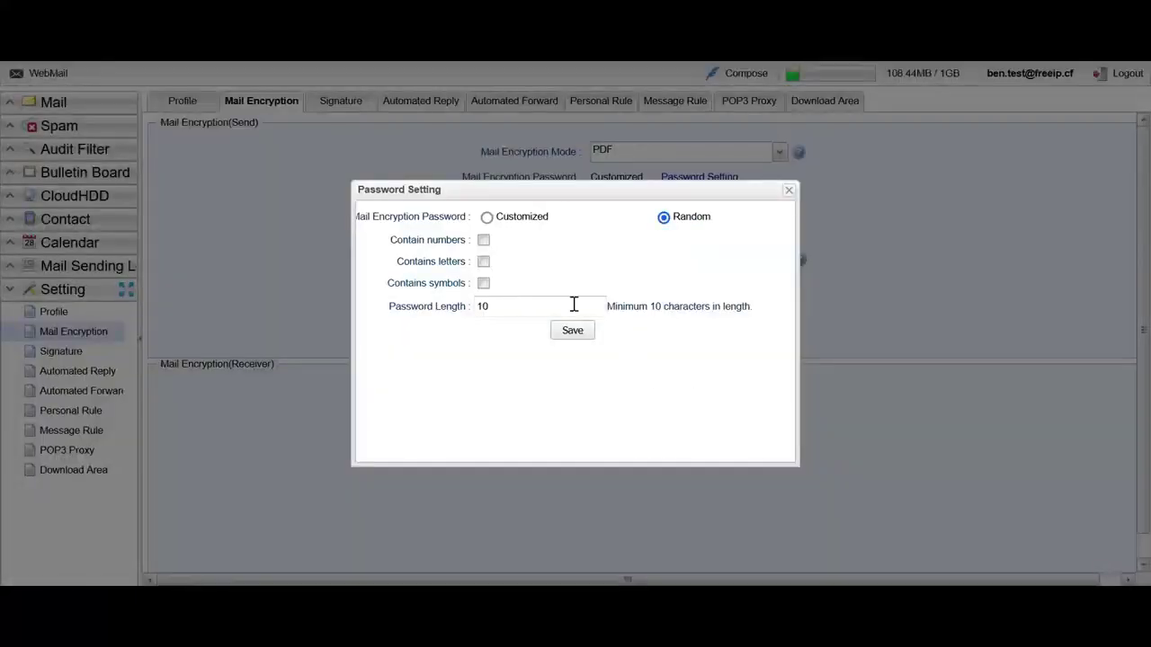
{"action": "left_click", "coordinate": [788, 191]}
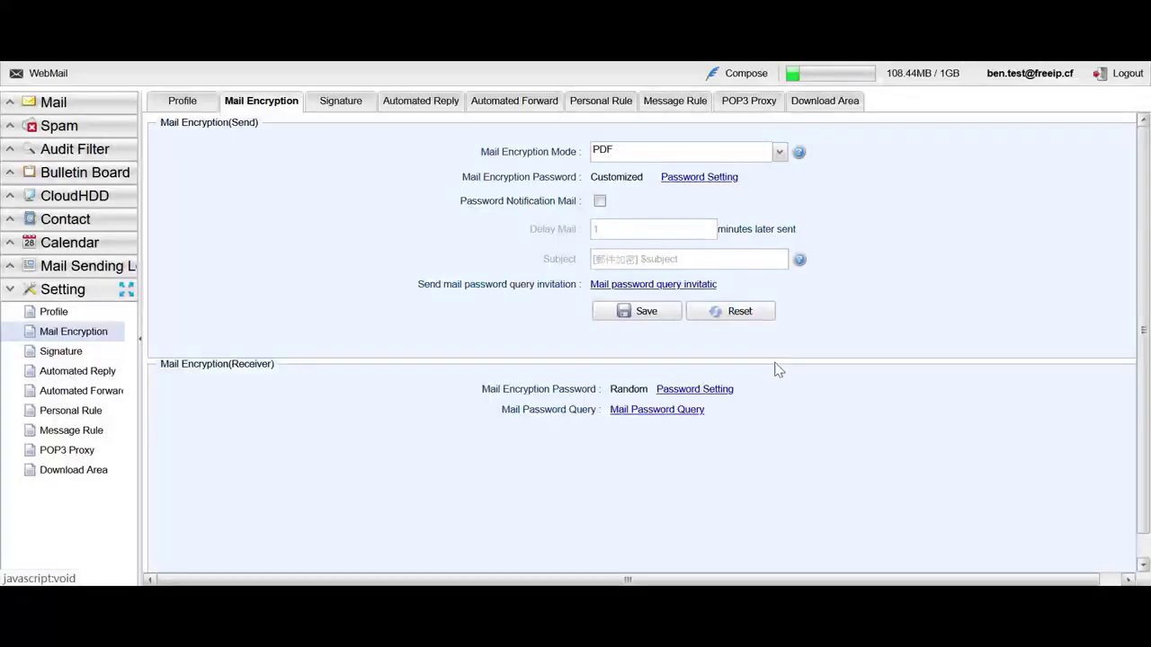
{"action": "left_click", "coordinate": [637, 410]}
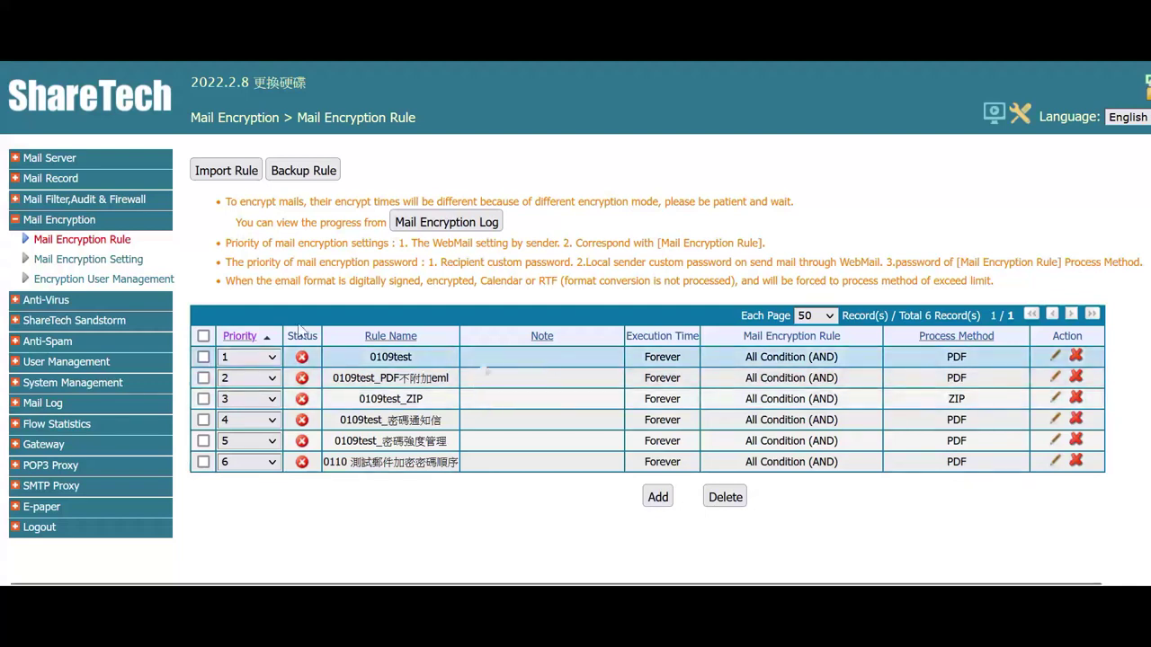
Step: Examine the account password strength limits and the Max Encrypted Recipient Limit in ShareTech's Mail Encryption Setting
{"action": "left_click", "coordinate": [110, 262]}
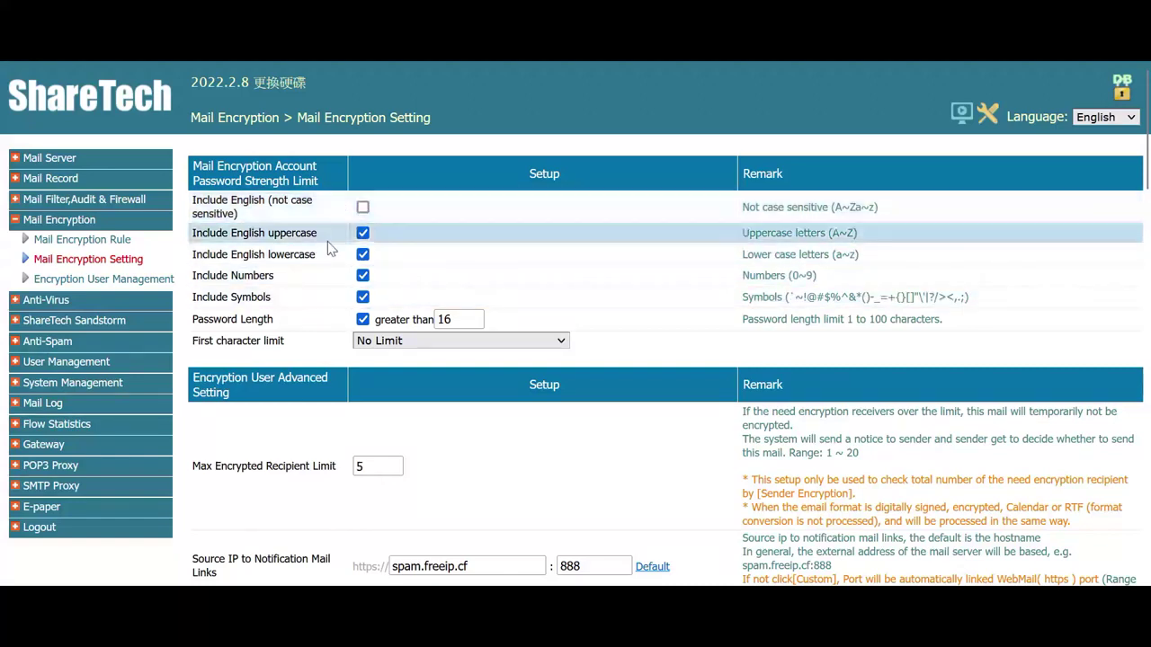
{"action": "scroll", "coordinate": [340, 208], "scroll_direction": "down", "scroll_amount": 2}
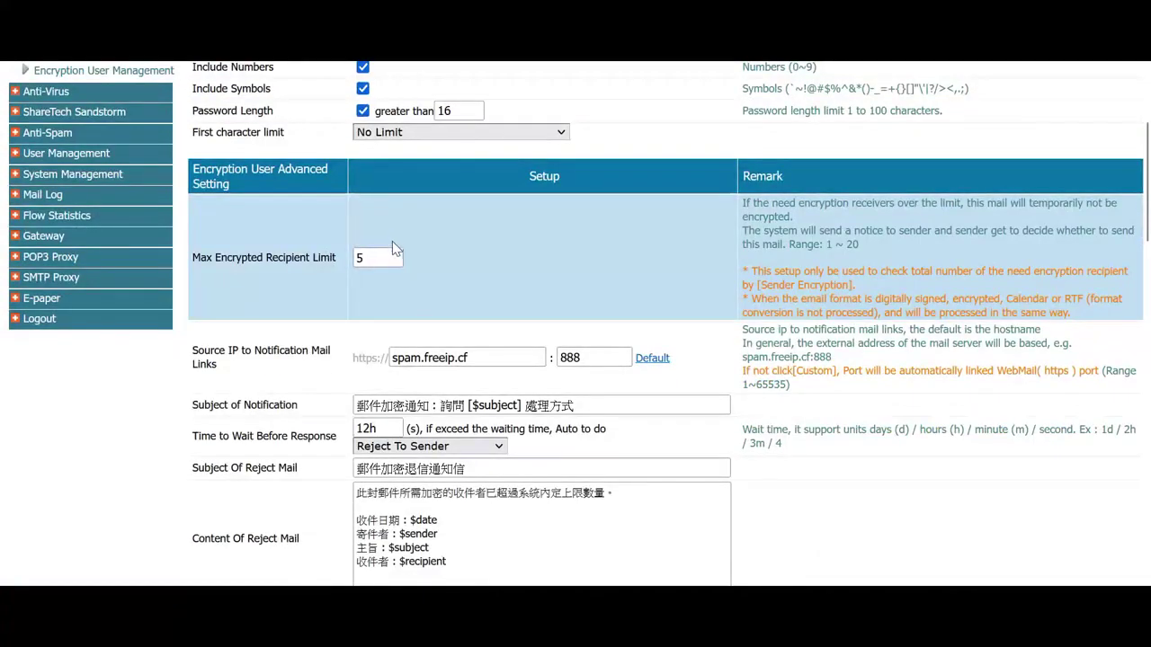
{"action": "left_click_drag", "start_coordinate": [348, 258], "coordinate": [216, 258]}
{"action": "left_click", "coordinate": [314, 281]}
Step: Try Not Encrypted And Sent as the automatic action after the response wait time, and return it to Reject To Sender
{"action": "scroll", "coordinate": [518, 320], "scroll_direction": "down", "scroll_amount": 2}
{"action": "left_click", "coordinate": [406, 342]}
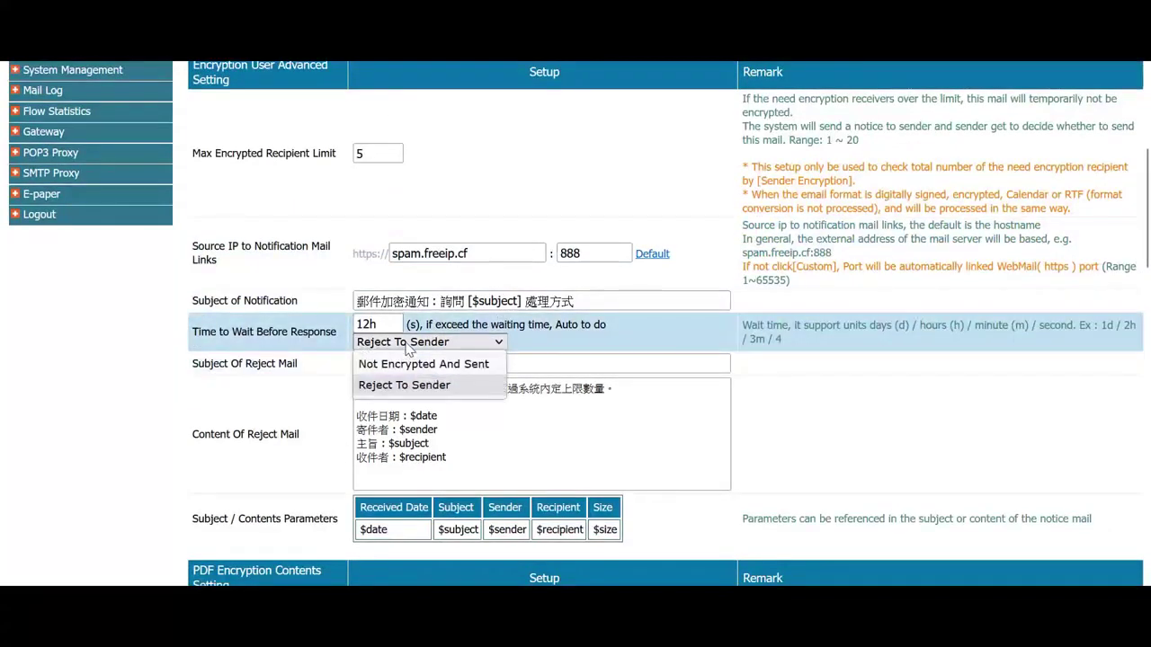
{"action": "left_click", "coordinate": [409, 364]}
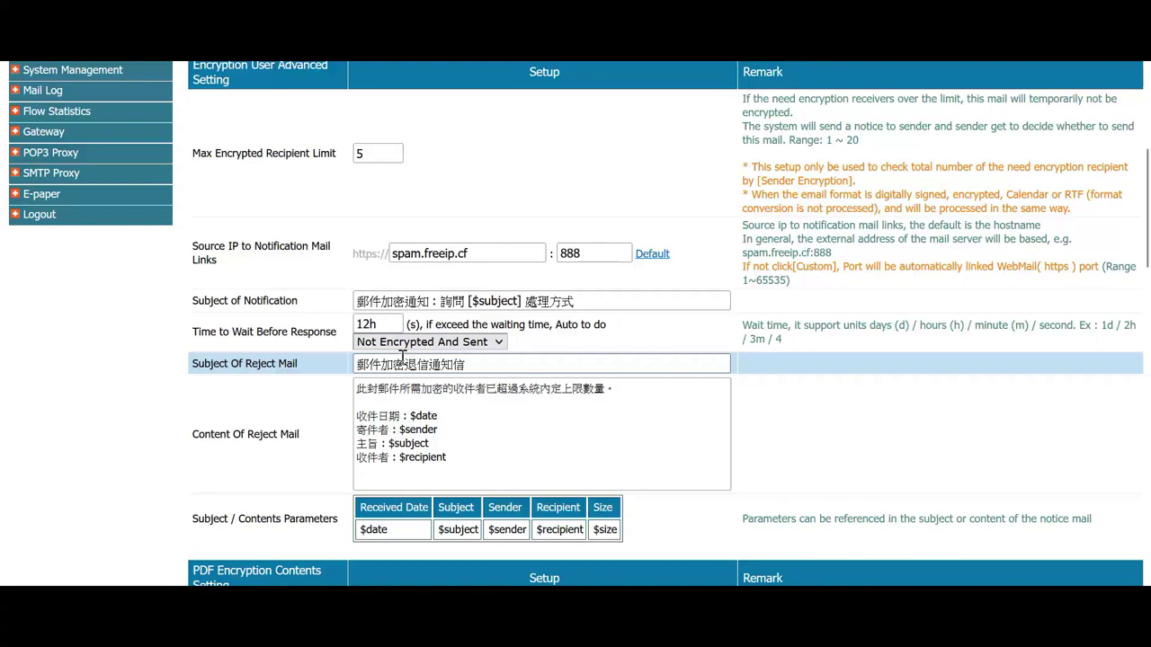
{"action": "left_click", "coordinate": [430, 344]}
{"action": "left_click", "coordinate": [417, 384]}
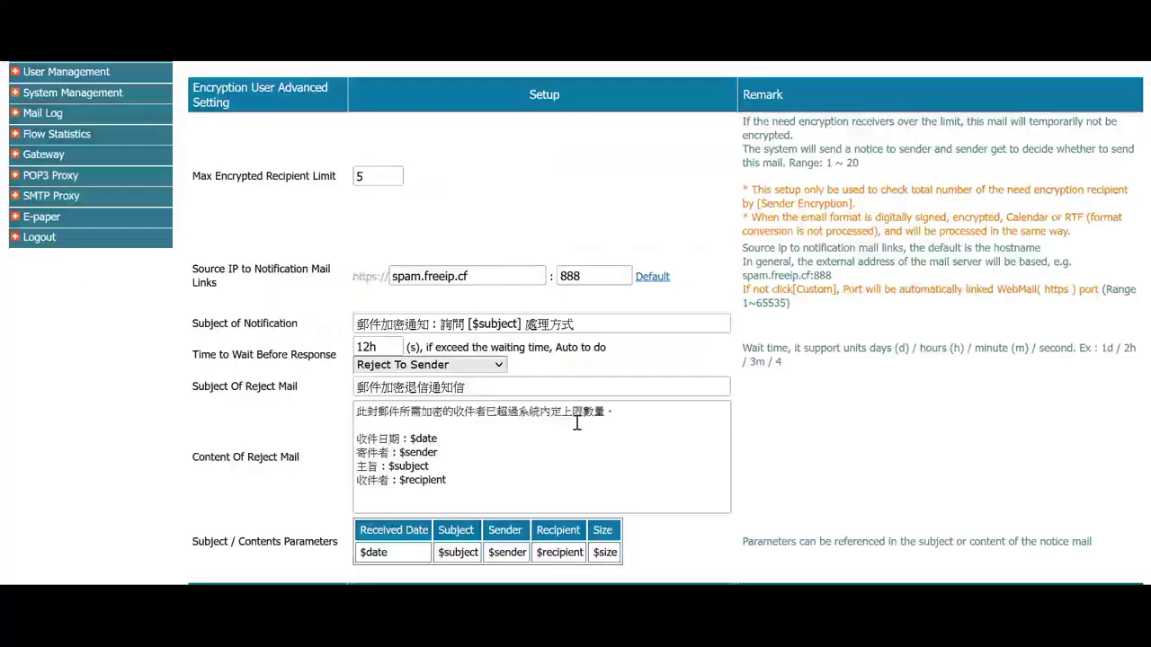
Step: Examine the PDF Encryption Contents Setting, including the image mode, encryption logo, lock logo, statement and copyright notice
{"action": "scroll", "coordinate": [450, 401], "scroll_direction": "down", "scroll_amount": 5}
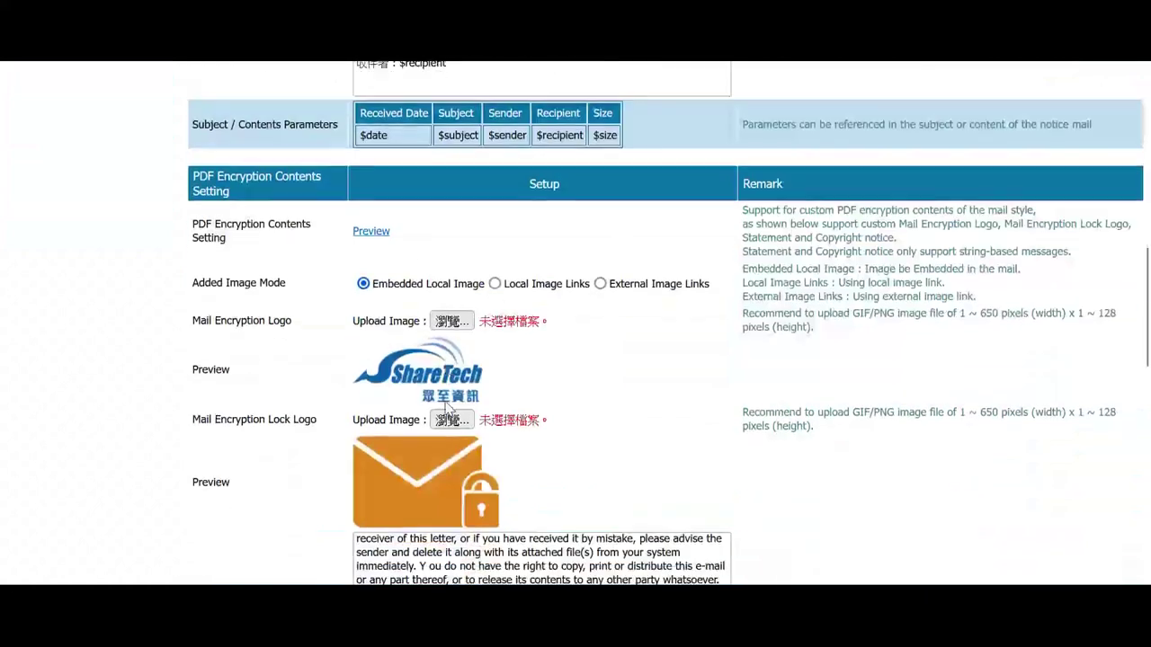
{"action": "scroll", "coordinate": [444, 407], "scroll_direction": "down", "scroll_amount": 1}
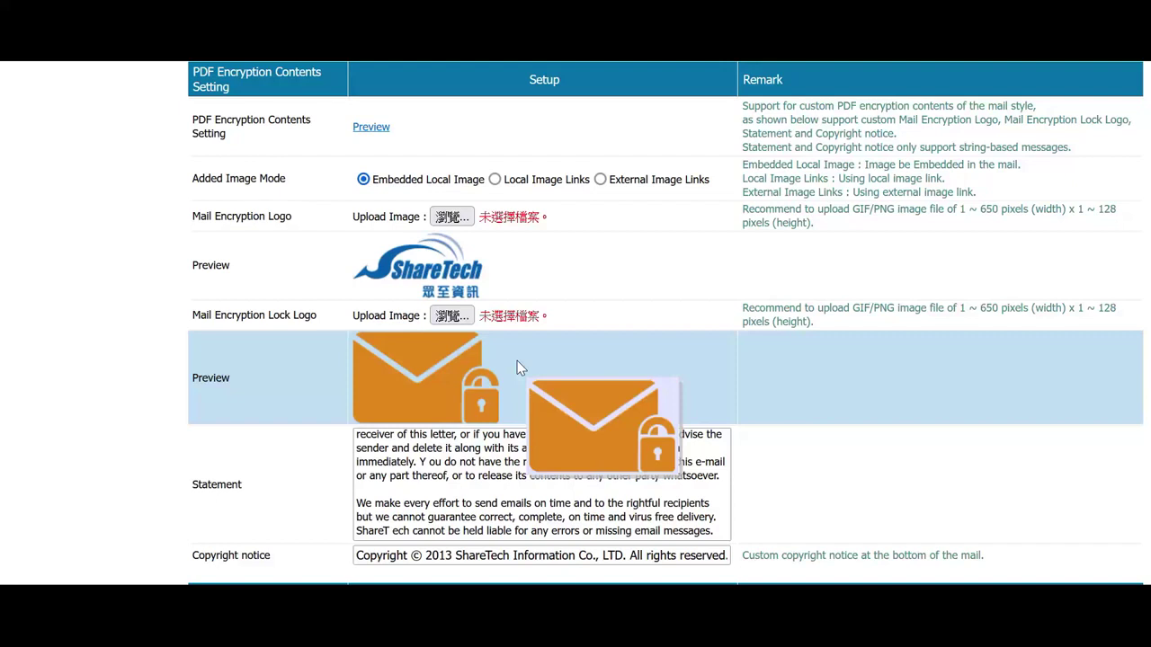
{"action": "left_click_drag", "start_coordinate": [517, 360], "coordinate": [483, 367]}
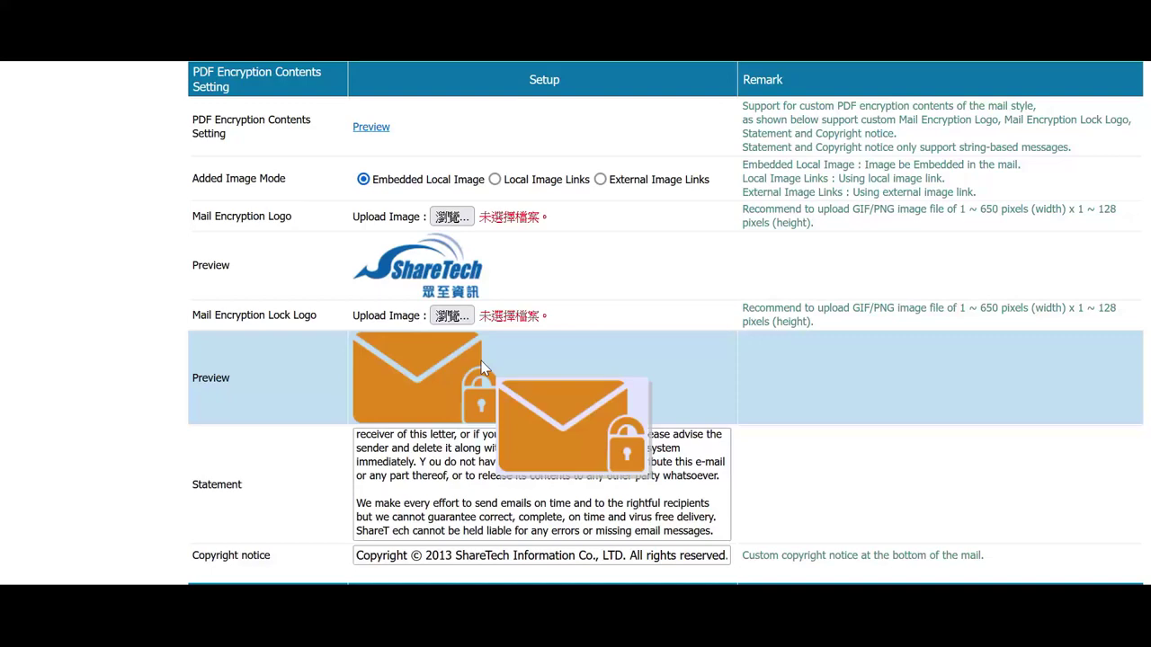
{"action": "left_click_drag", "start_coordinate": [483, 367], "coordinate": [423, 332]}
{"action": "scroll", "coordinate": [365, 300], "scroll_direction": "down", "scroll_amount": 15}
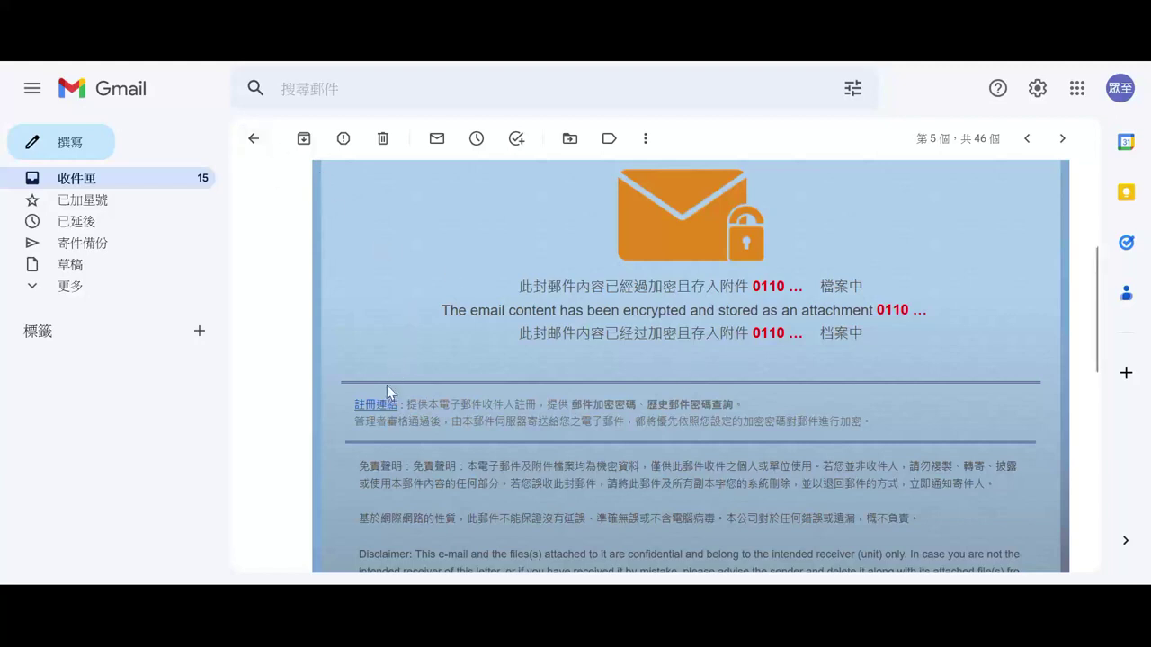
Step: Examine the received encrypted message in Gmail and follow its registration link (註冊連結)
{"action": "scroll", "coordinate": [496, 298], "scroll_direction": "up", "scroll_amount": 1}
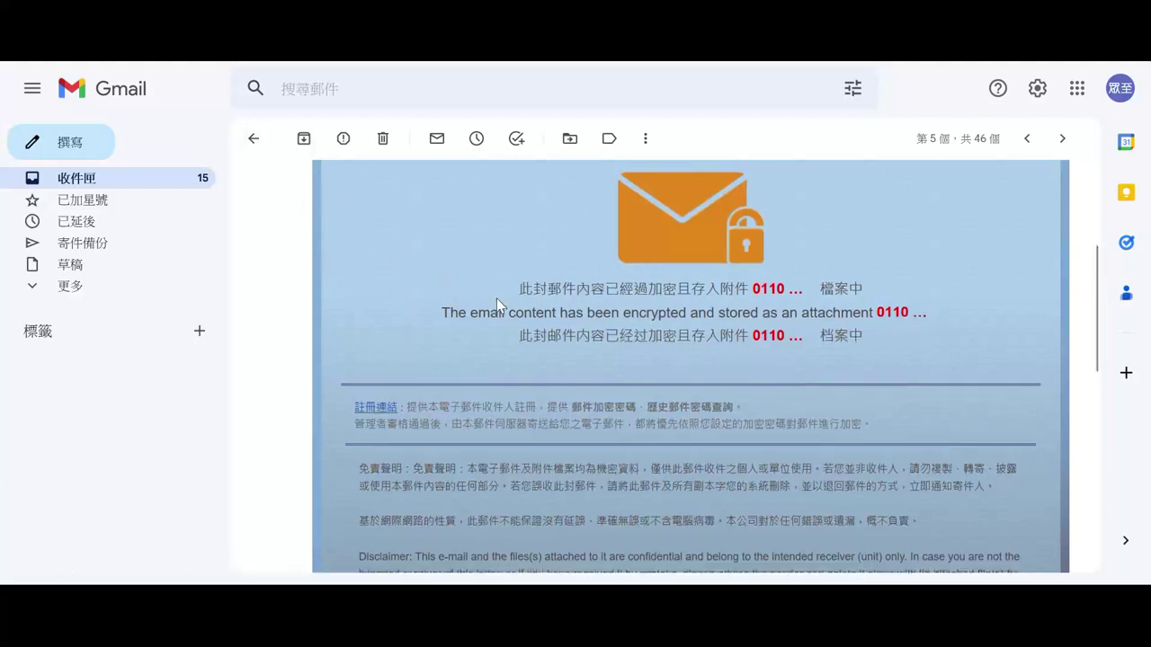
{"action": "scroll", "coordinate": [513, 324], "scroll_direction": "up", "scroll_amount": 1}
{"action": "scroll", "coordinate": [523, 352], "scroll_direction": "down", "scroll_amount": 1}
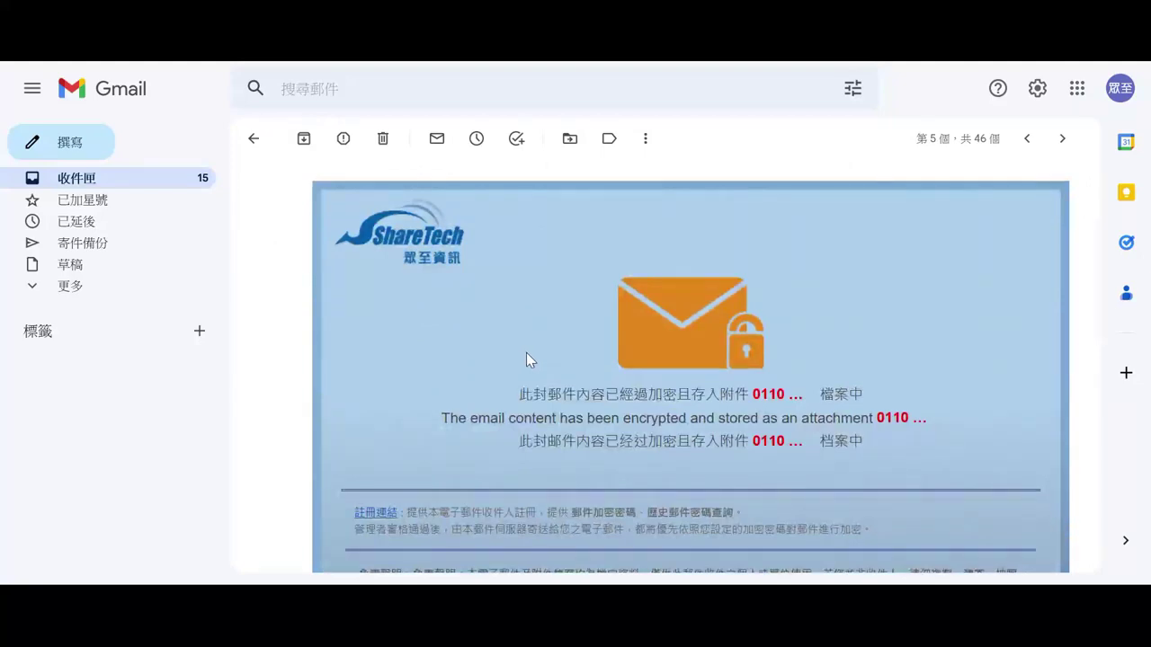
{"action": "scroll", "coordinate": [525, 352], "scroll_direction": "down", "scroll_amount": 1}
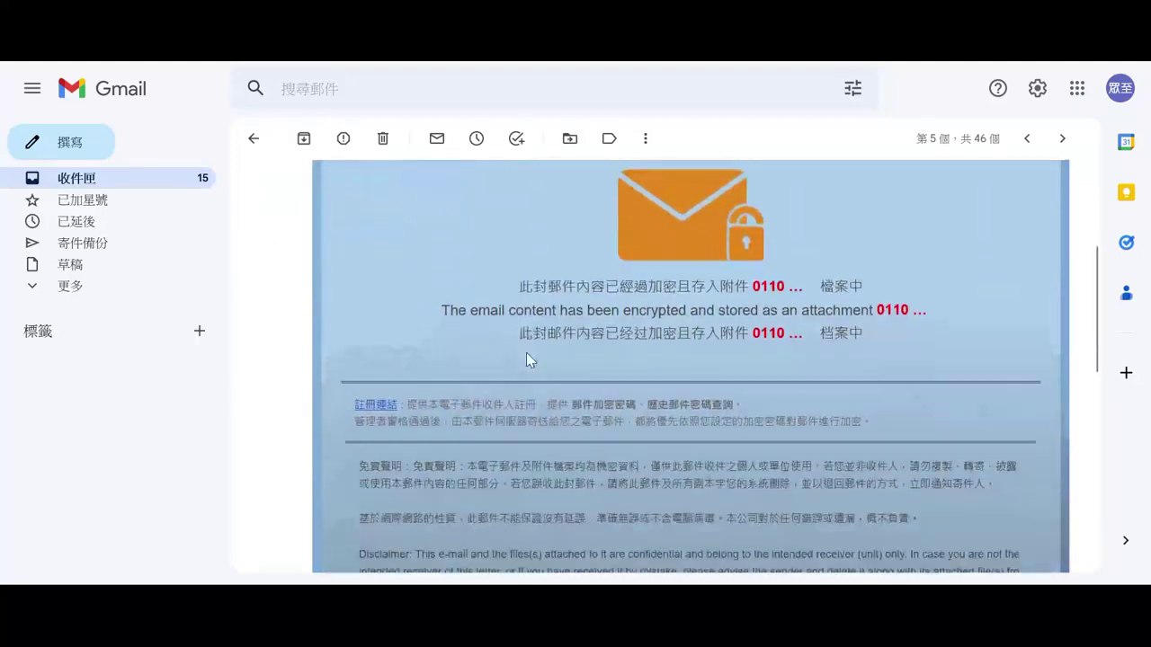
{"action": "left_click", "coordinate": [385, 409]}
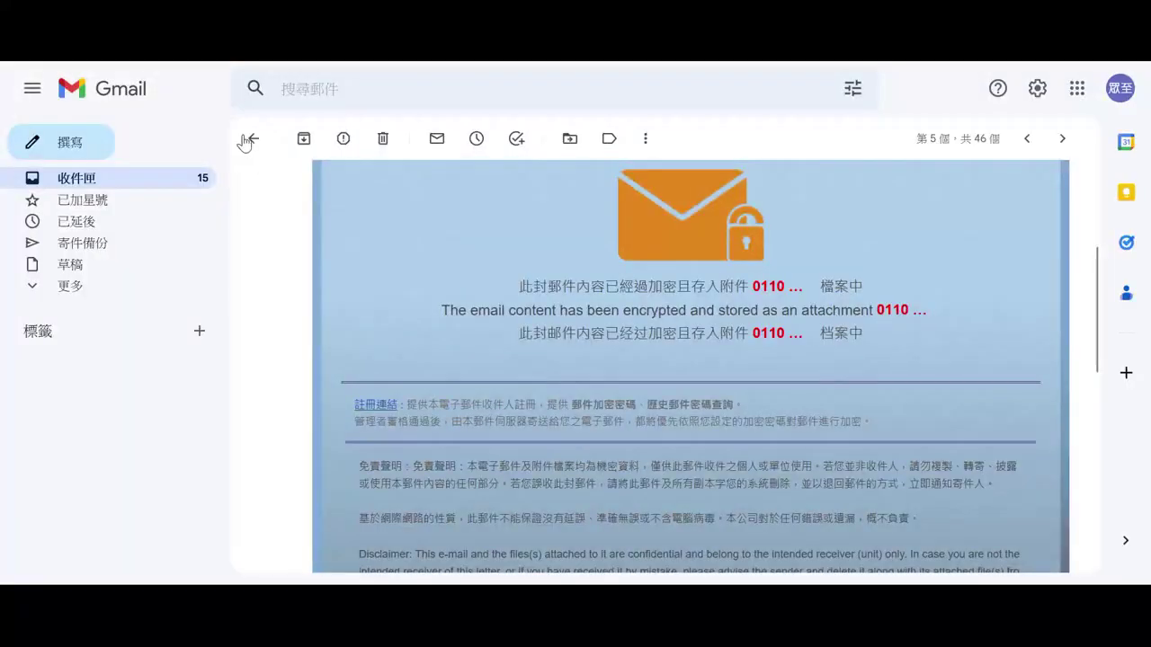
Step: Open the message "0110 測試郵件加密2" from the Gmail inbox and find its password query site link
{"action": "left_click", "coordinate": [242, 141]}
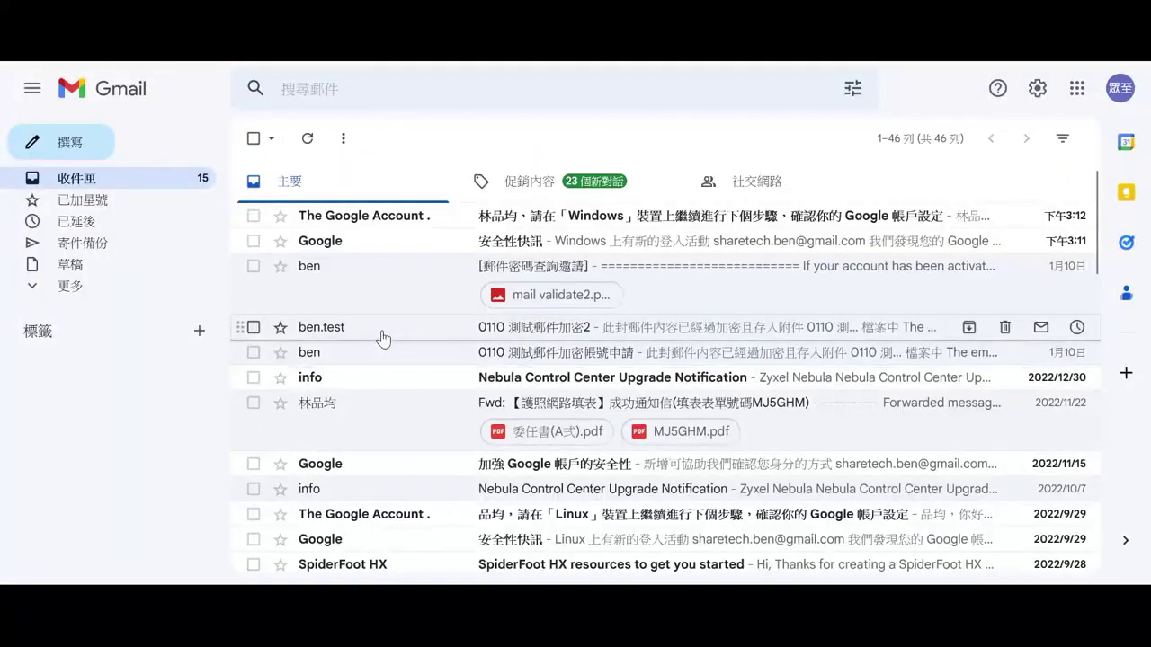
{"action": "left_click", "coordinate": [382, 338]}
{"action": "scroll", "coordinate": [465, 357], "scroll_direction": "down", "scroll_amount": 3}
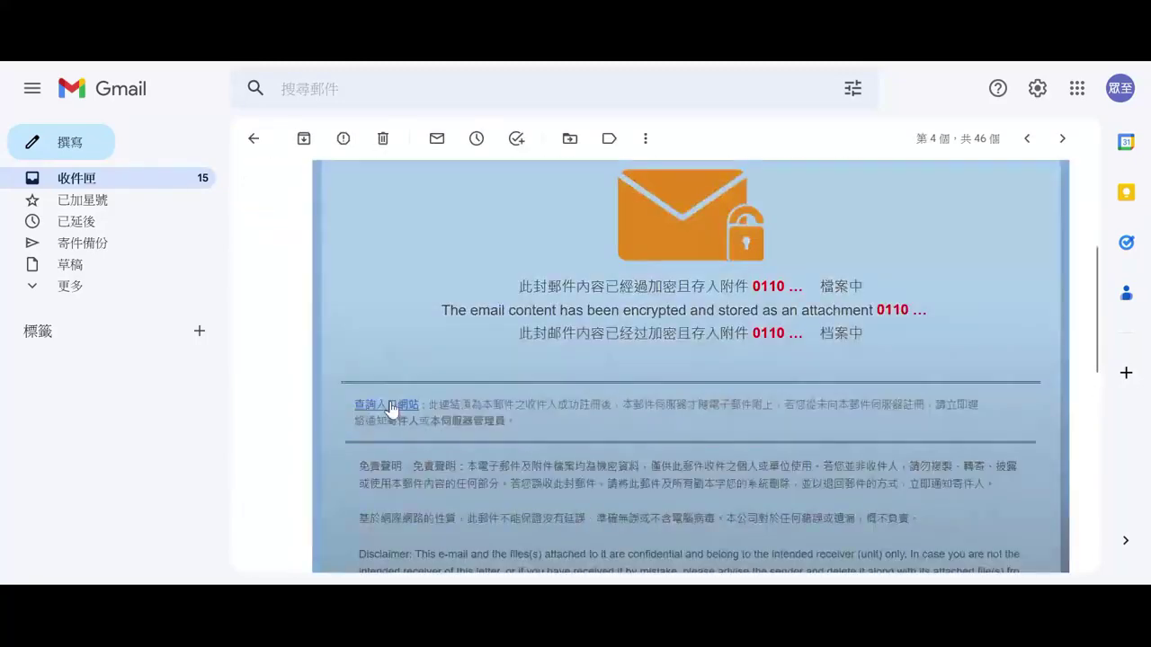
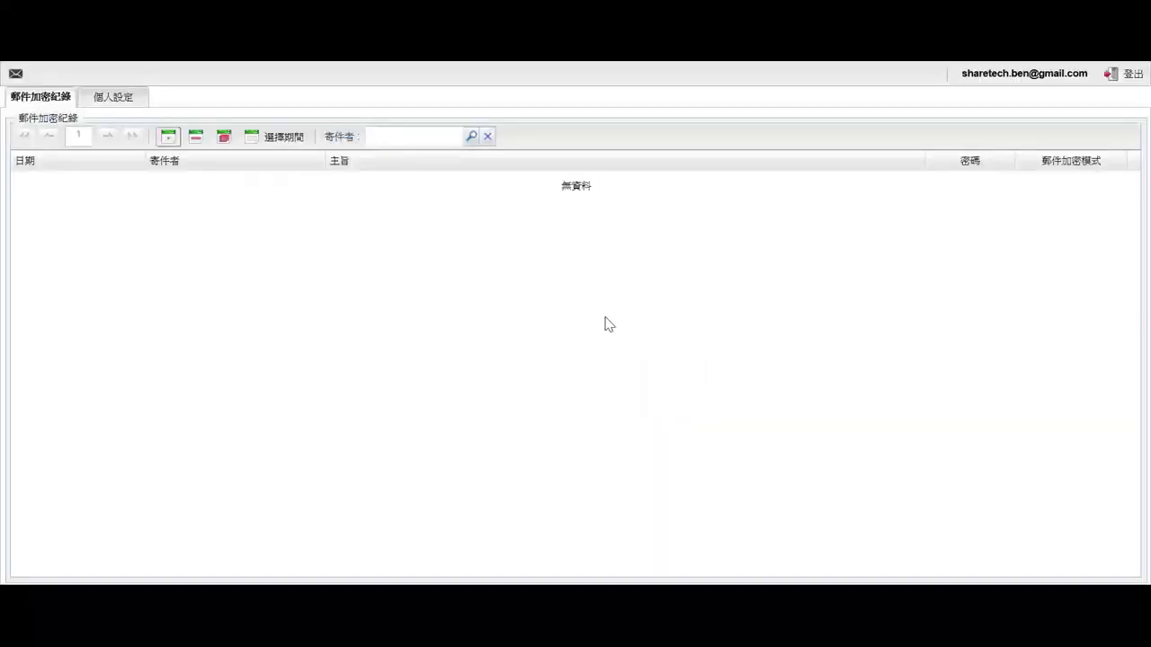
Step: Browse the mail encryption records on the query site and open the password mode setting (密碼模式設定) in the personal settings
{"action": "left_click", "coordinate": [195, 137]}
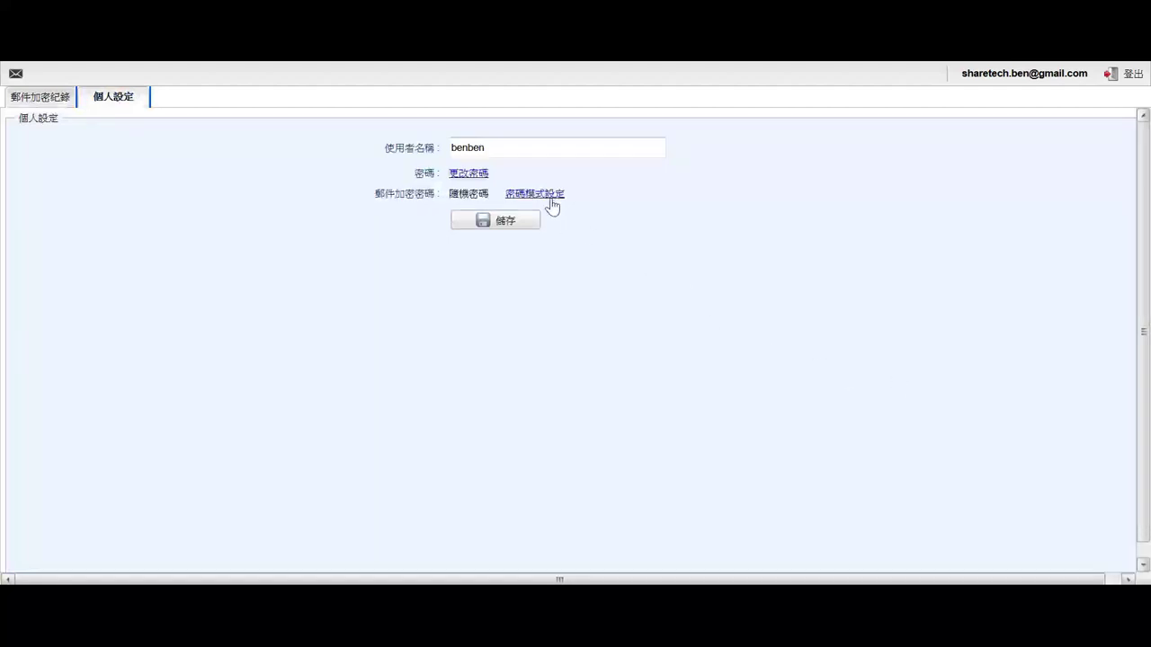
{"action": "left_click", "coordinate": [550, 196]}
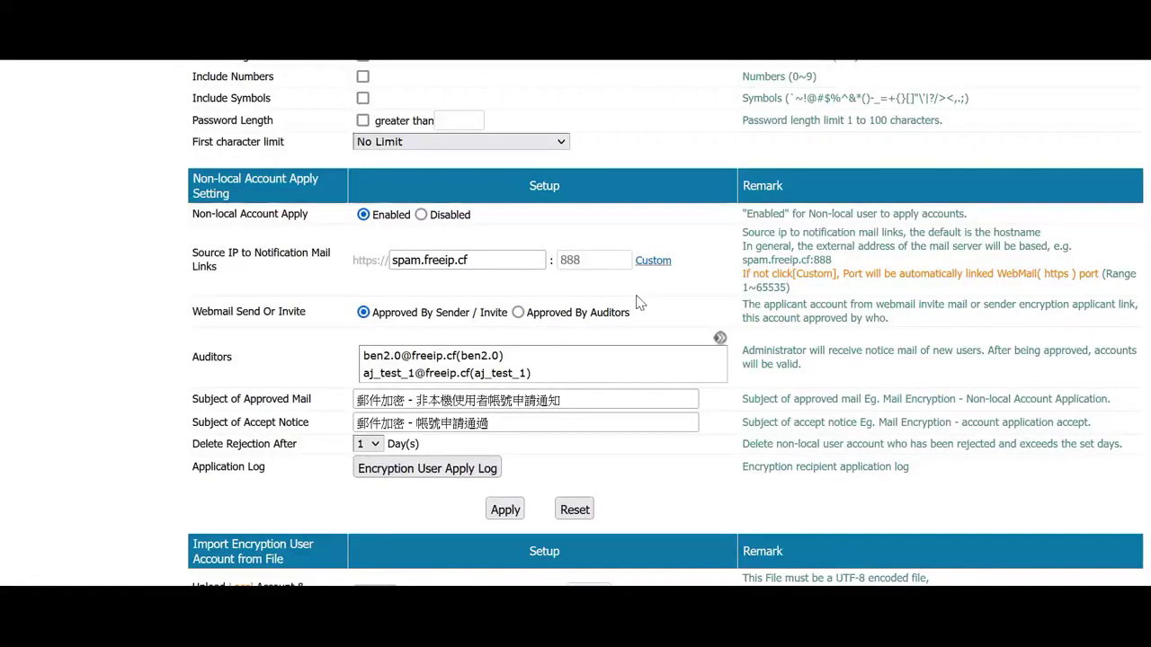
Step: Review ShareTech's Non-local Account Apply settings and WebMail's form for sending a mail password query invitation, without sending one
{"action": "scroll", "coordinate": [532, 288], "scroll_direction": "down", "scroll_amount": 1}
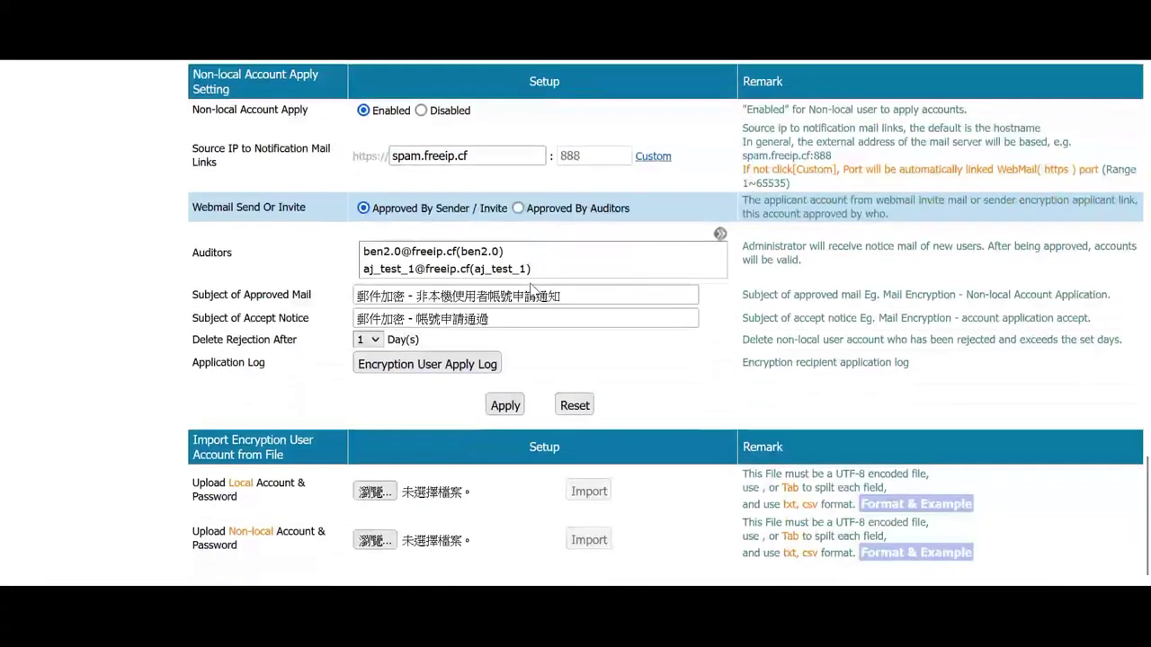
{"action": "scroll", "coordinate": [532, 288], "scroll_direction": "up", "scroll_amount": 2}
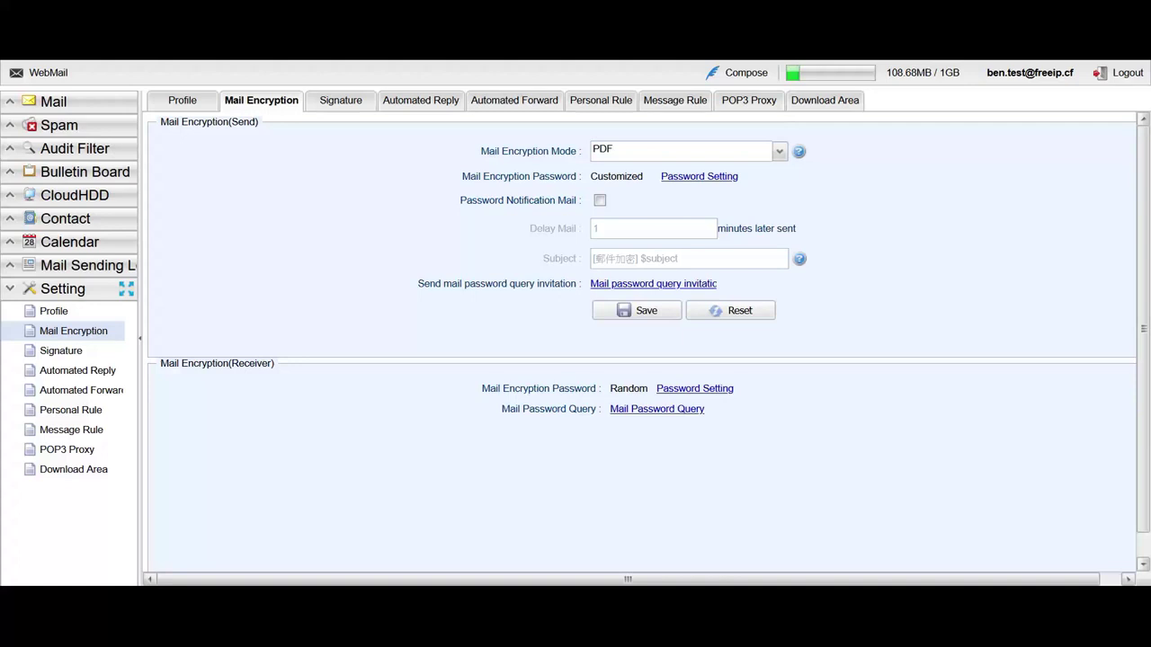
{"action": "left_click", "coordinate": [662, 286]}
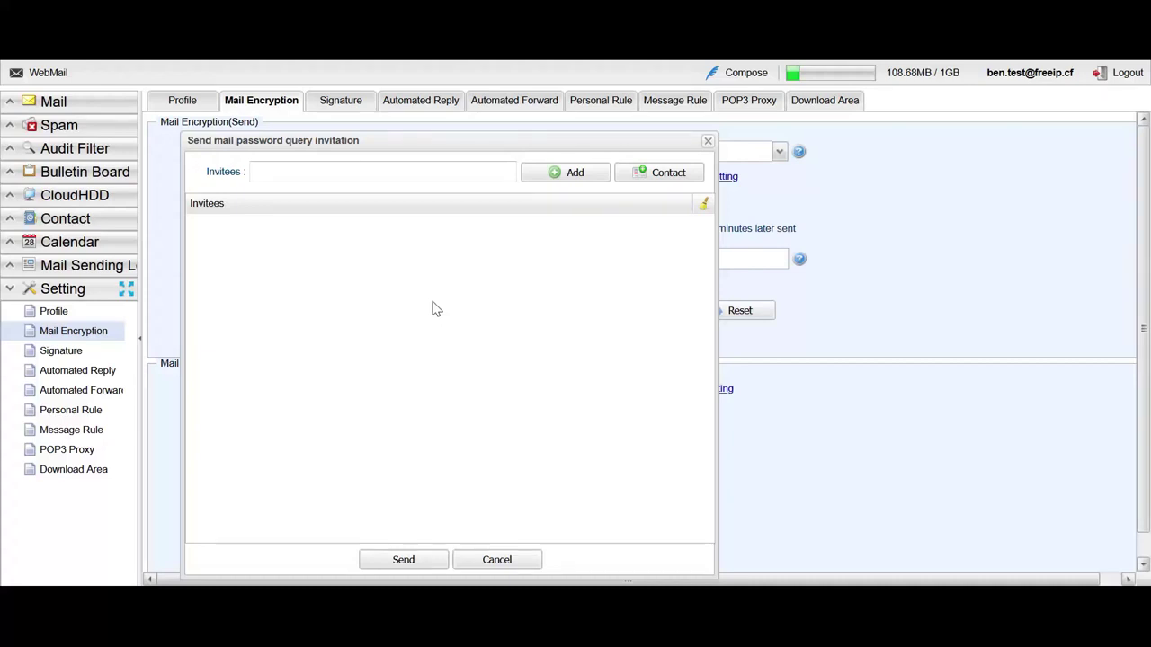
{"action": "left_click", "coordinate": [708, 140]}
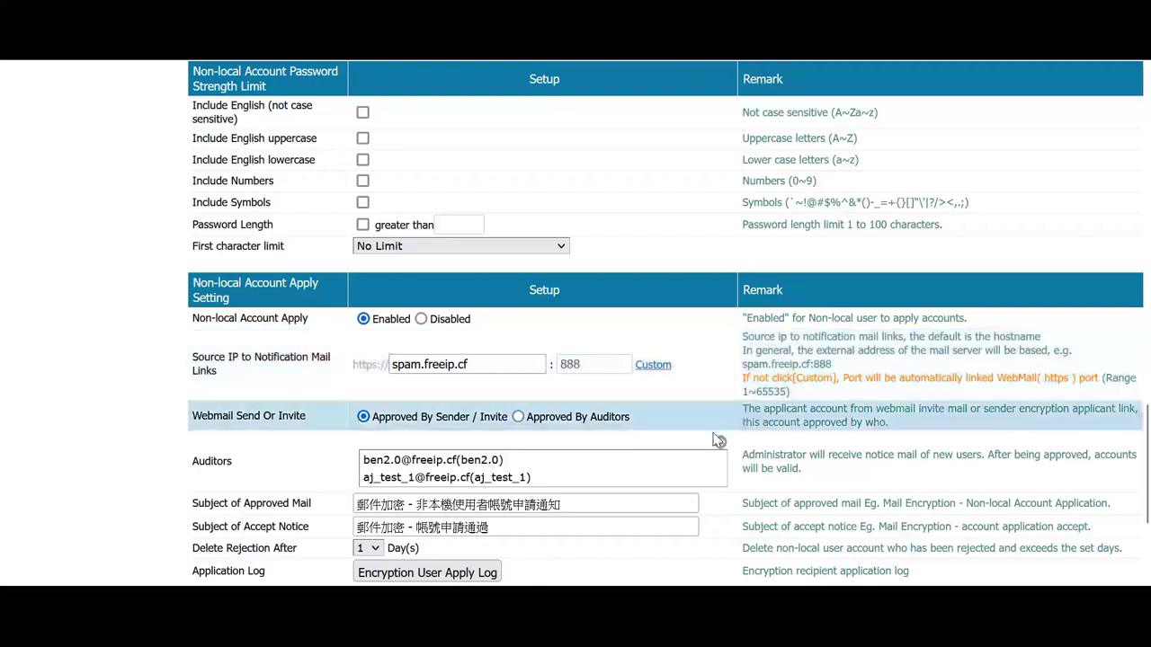
Step: Review the account file import options and the Add Account form in Encryption User Management, without adding an account
{"action": "scroll", "coordinate": [705, 434], "scroll_direction": "down", "scroll_amount": 2}
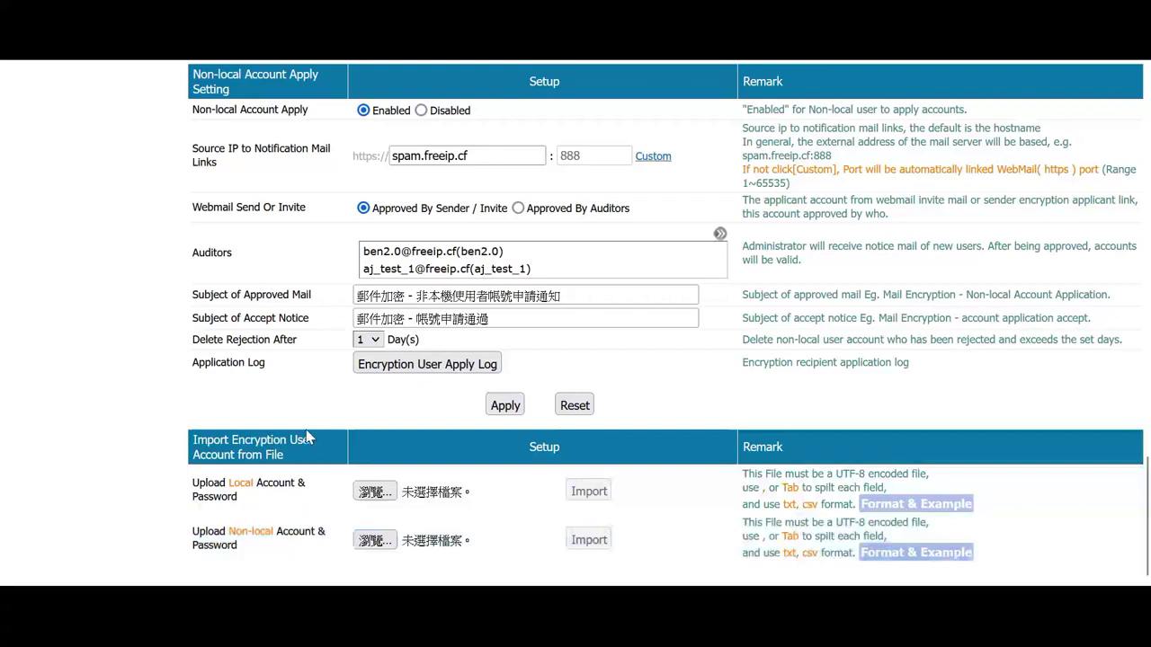
{"action": "scroll", "coordinate": [475, 531], "scroll_direction": "up", "scroll_amount": 15}
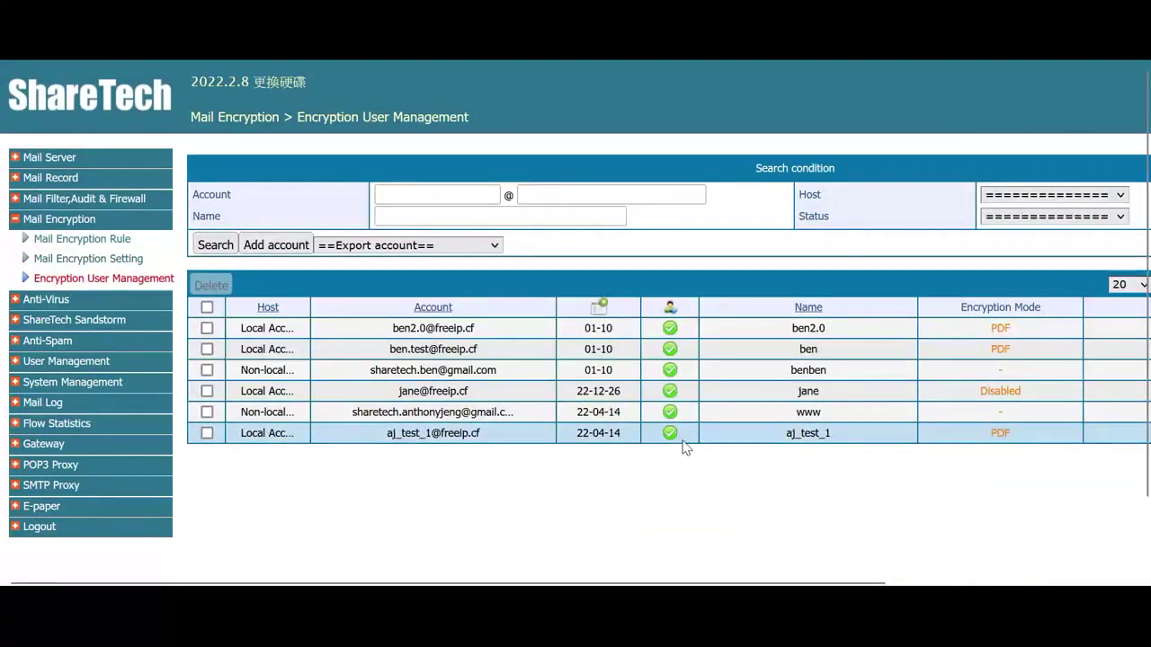
{"action": "left_click", "coordinate": [276, 244]}
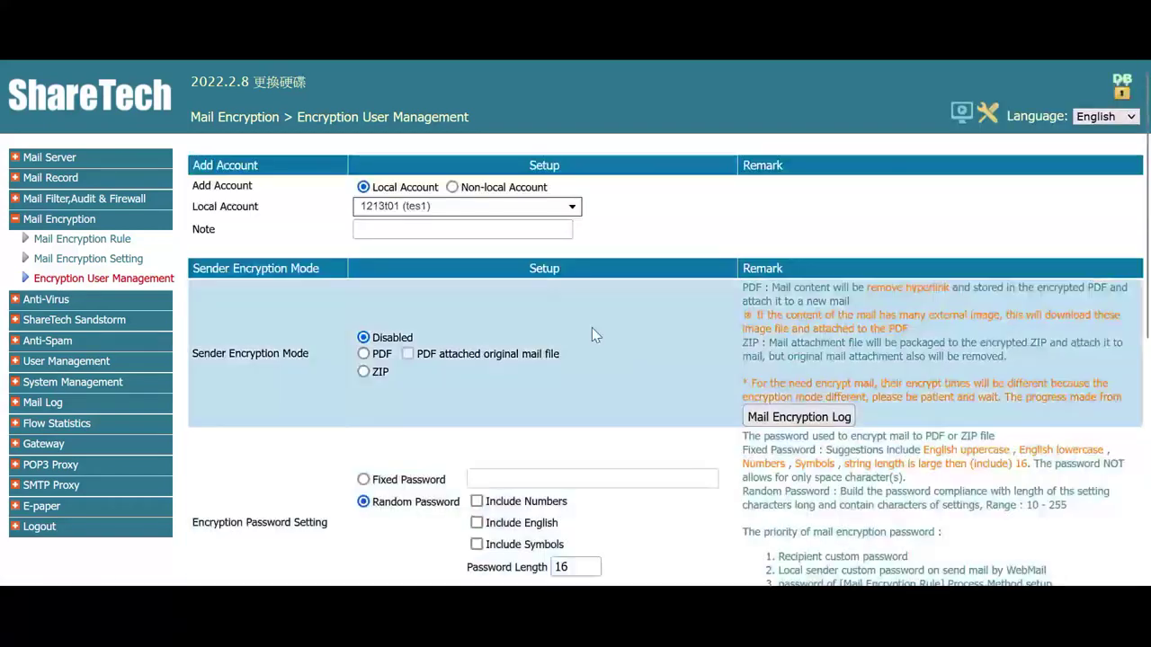
{"action": "scroll", "coordinate": [133, 287], "scroll_direction": "down", "scroll_amount": 5}
{"action": "scroll", "coordinate": [130, 284], "scroll_direction": "up", "scroll_amount": 5}
{"action": "left_click", "coordinate": [130, 281]}
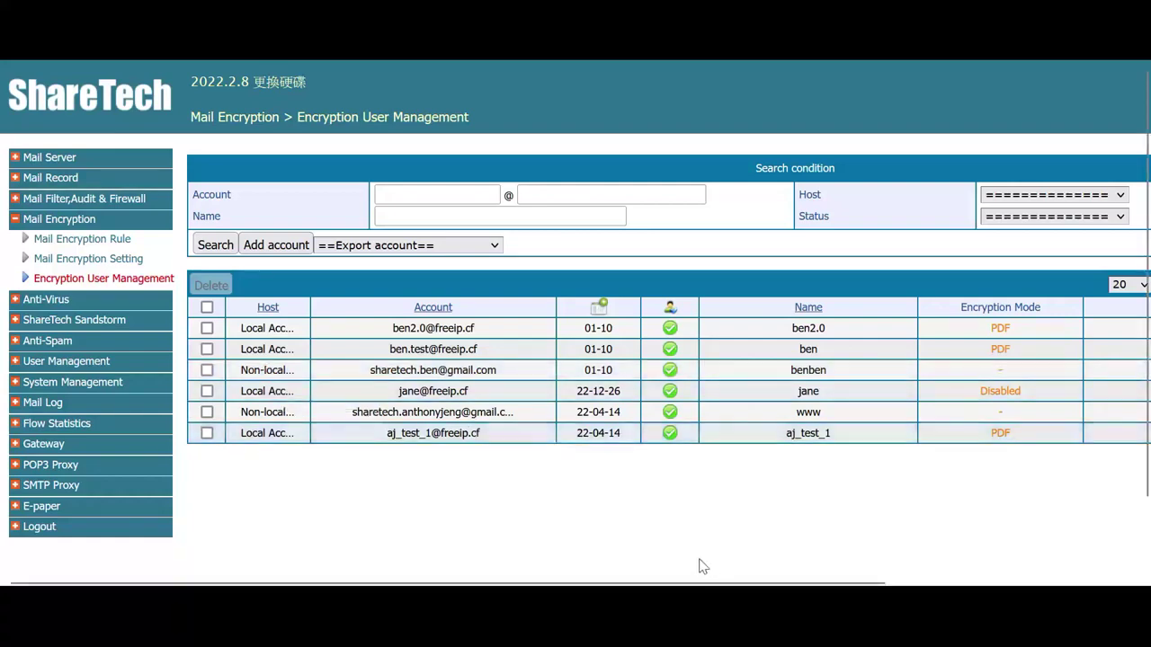
Step: Review the edit form of the last local account in the encryption user list and leave it without changes
{"action": "left_click_drag", "start_coordinate": [696, 583], "coordinate": [915, 583]}
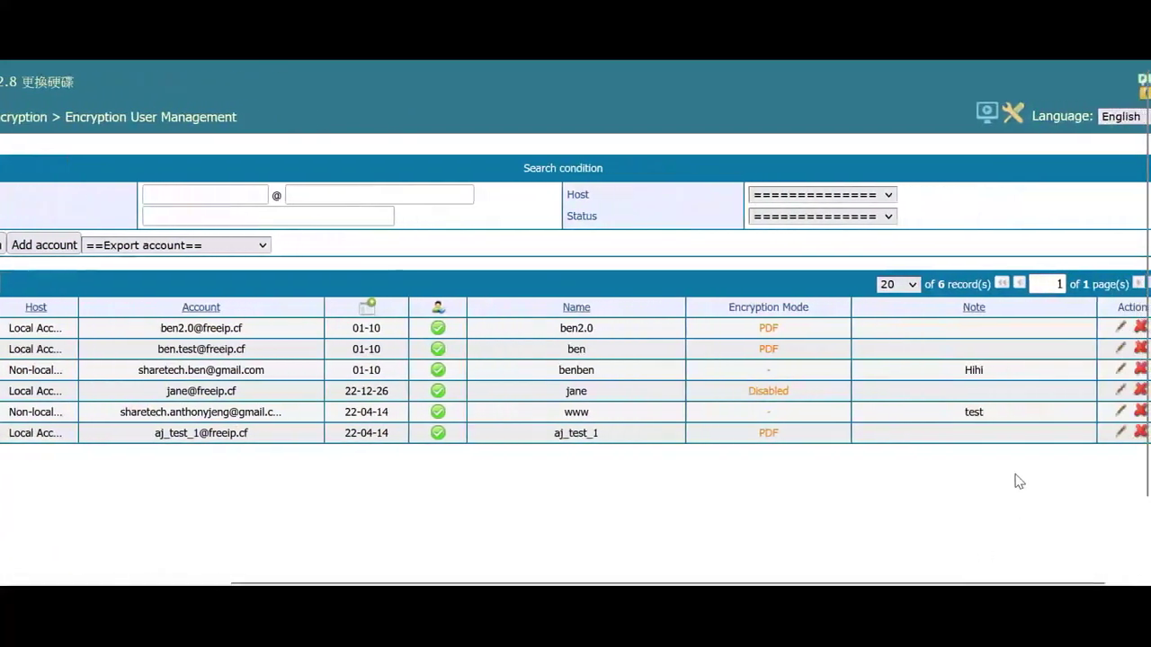
{"action": "left_click", "coordinate": [1118, 433]}
{"action": "scroll", "coordinate": [524, 370], "scroll_direction": "down", "scroll_amount": 10}
{"action": "scroll", "coordinate": [524, 371], "scroll_direction": "up", "scroll_amount": 10}
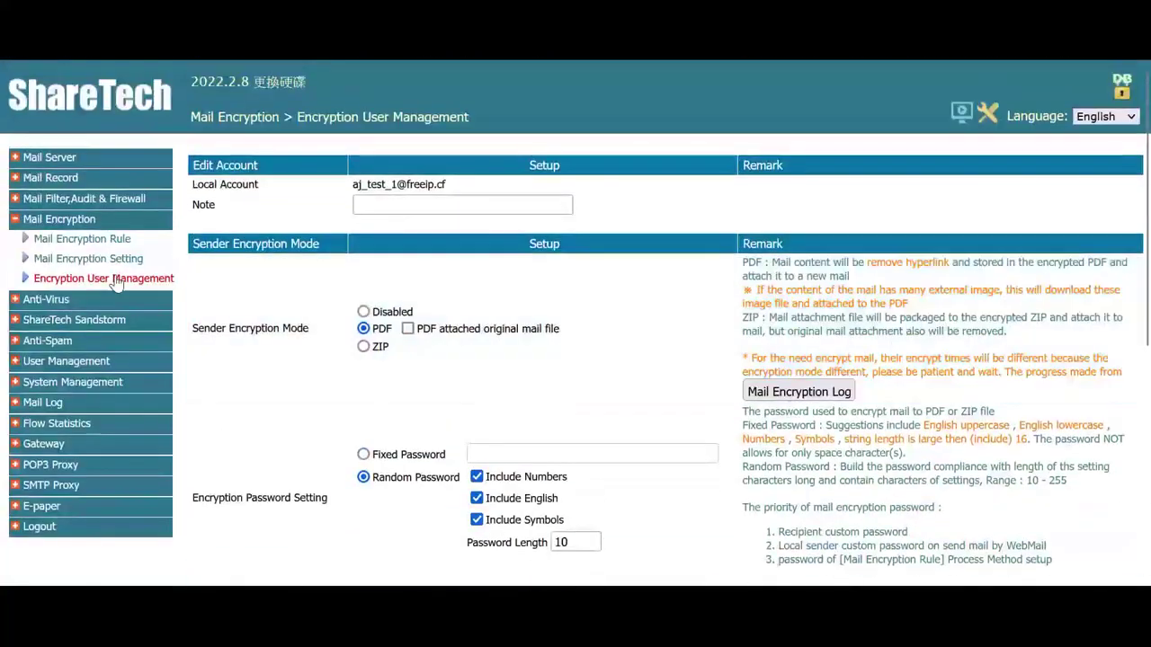
{"action": "left_click", "coordinate": [116, 281]}
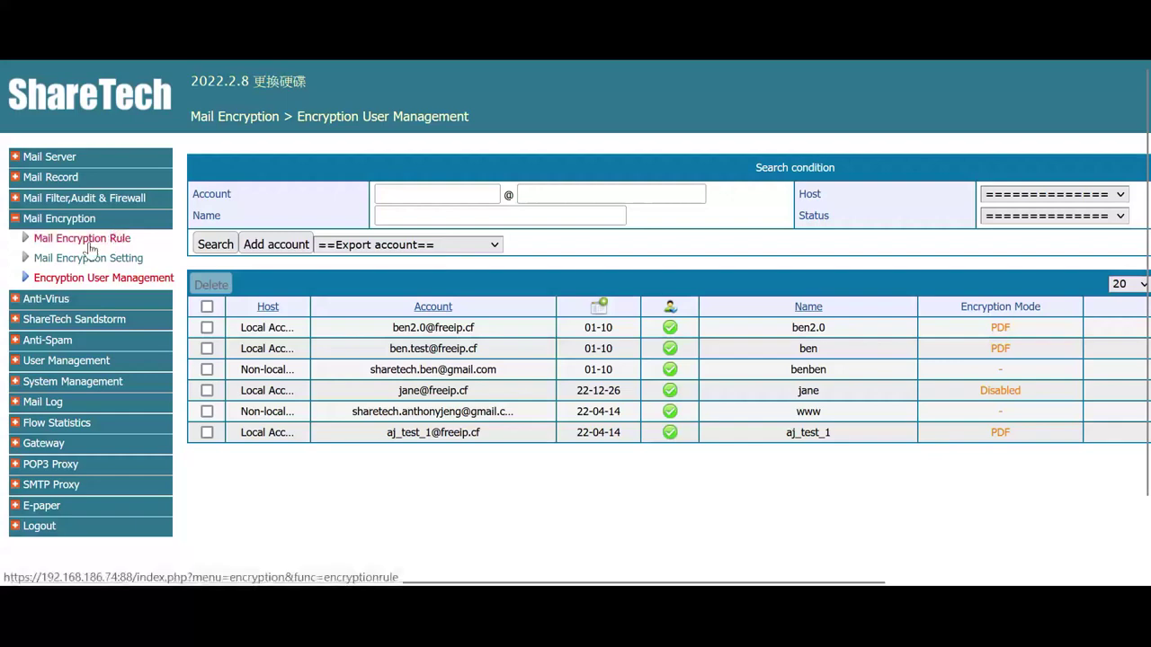
Step: Return to the mail encryption rules and view the Mail Encryption Log
{"action": "left_click", "coordinate": [118, 244]}
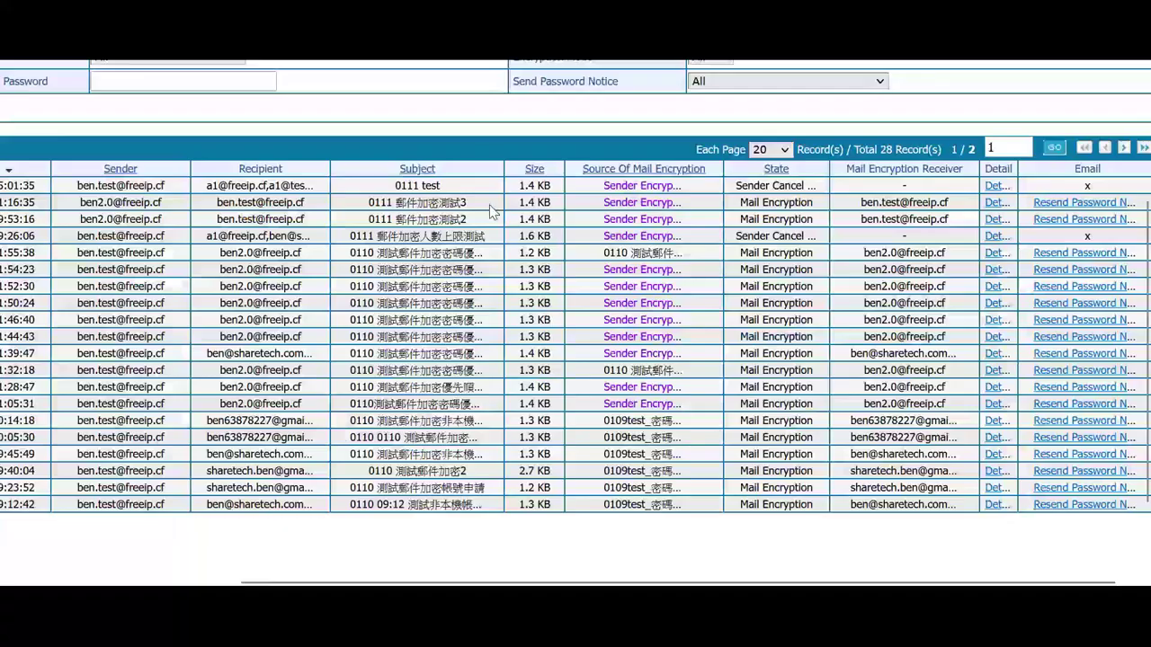
Step: Review the details of the "0111 test" mail in the Mail Encryption Log, including its encryption status and receivers, and return to the mail encryption rules
{"action": "left_click_drag", "start_coordinate": [355, 581], "coordinate": [90, 518]}
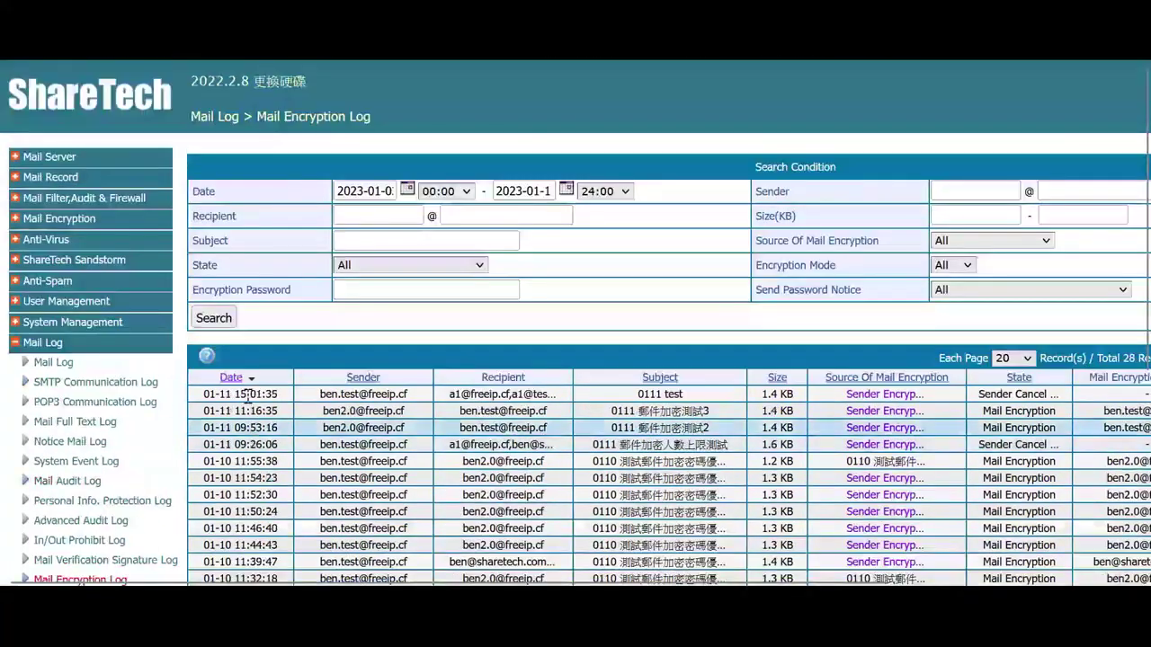
{"action": "scroll", "coordinate": [466, 485], "scroll_direction": "down", "scroll_amount": 1}
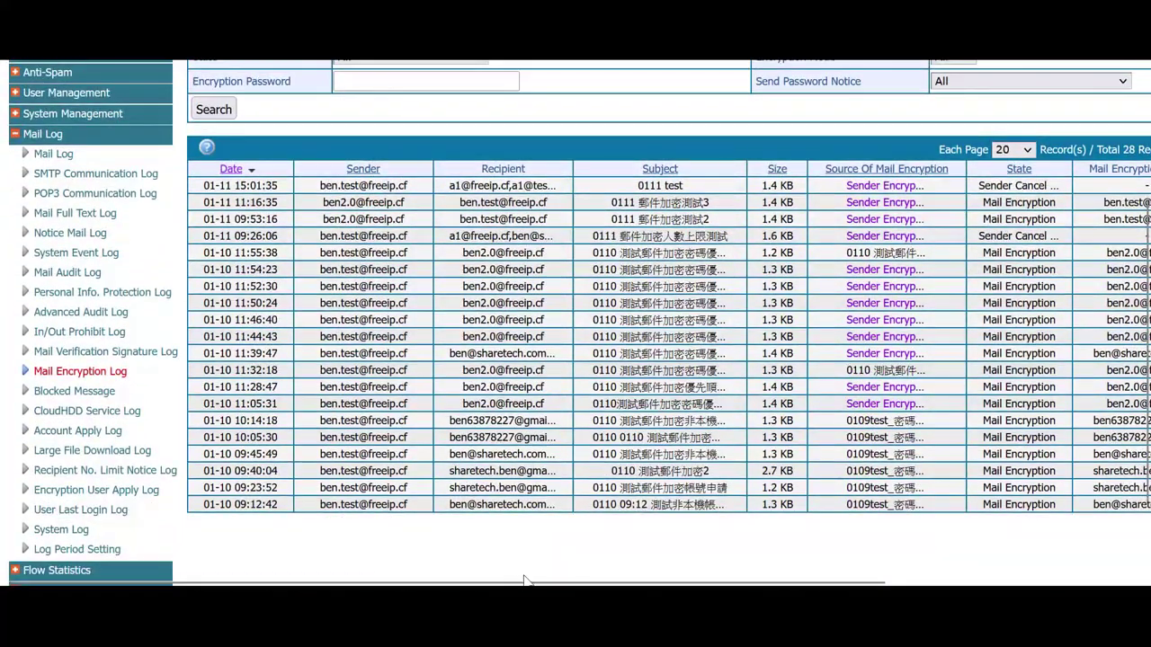
{"action": "left_click_drag", "start_coordinate": [667, 581], "coordinate": [788, 581]}
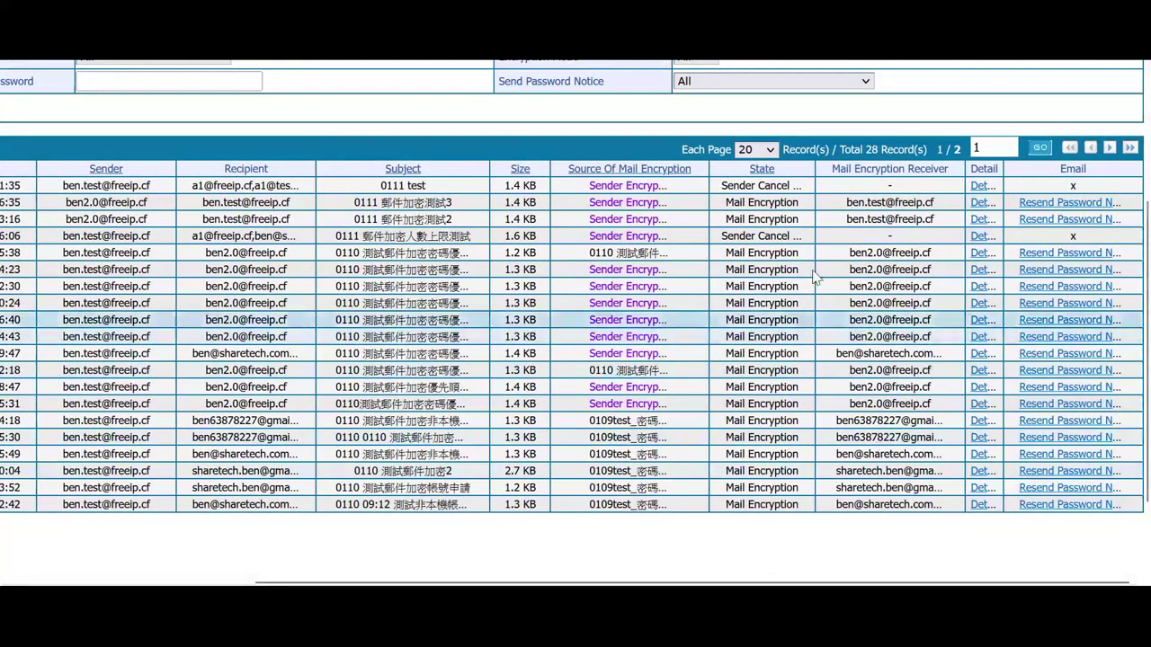
{"action": "mouse_move", "coordinate": [815, 222]}
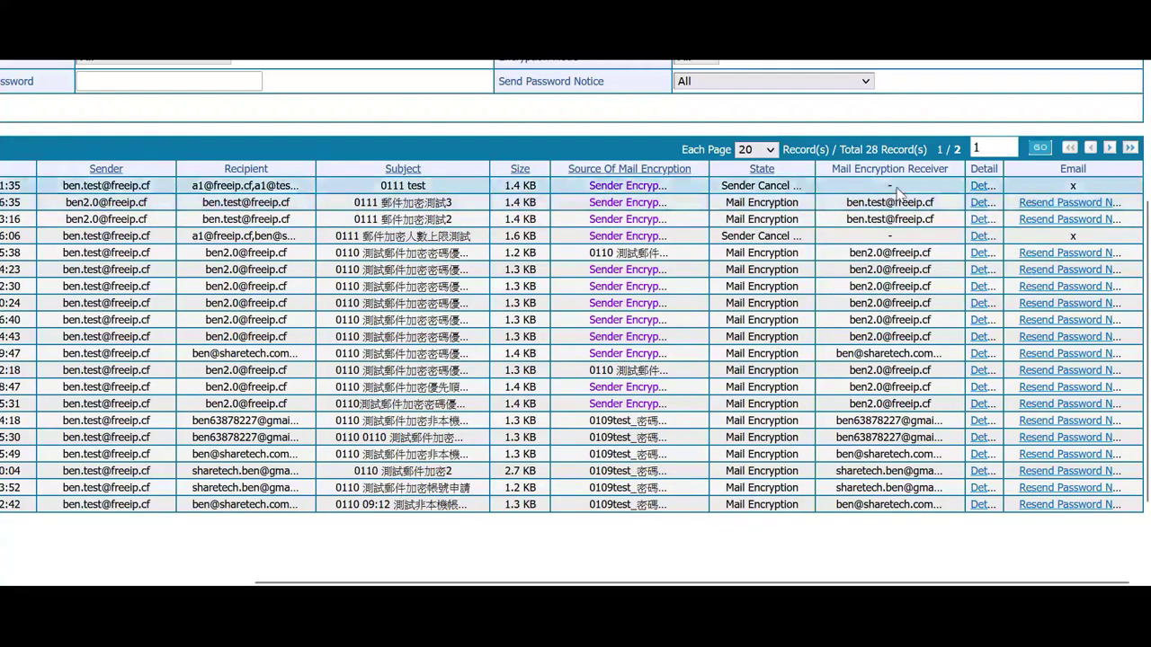
{"action": "left_click", "coordinate": [989, 196]}
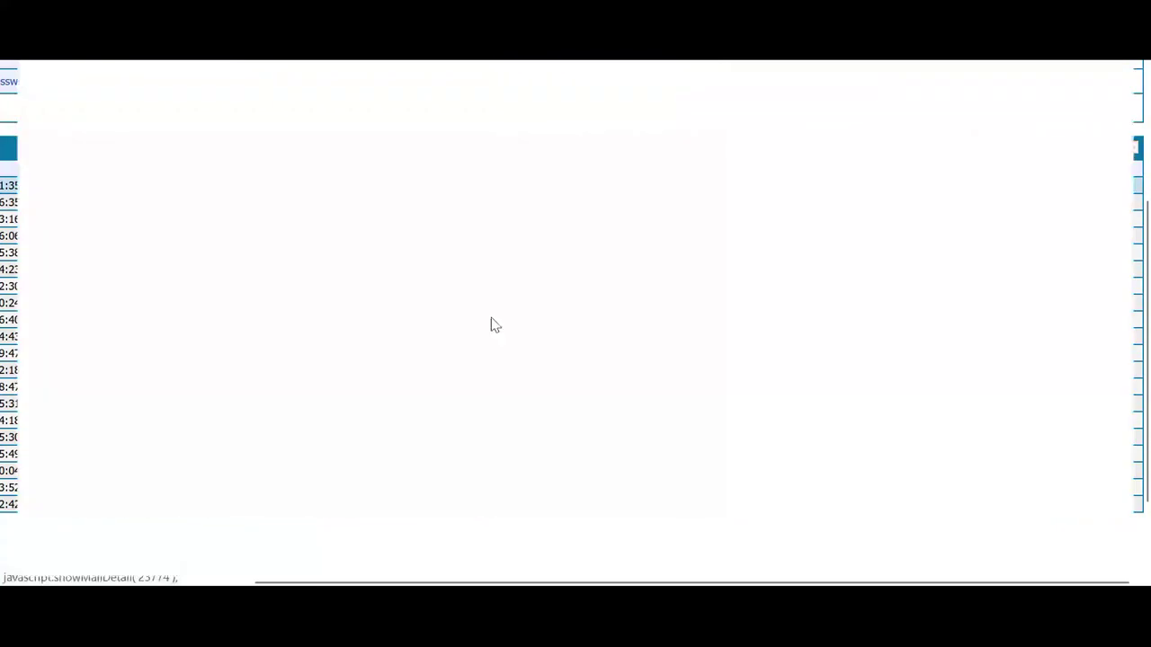
{"action": "scroll", "coordinate": [376, 282], "scroll_direction": "down", "scroll_amount": 5}
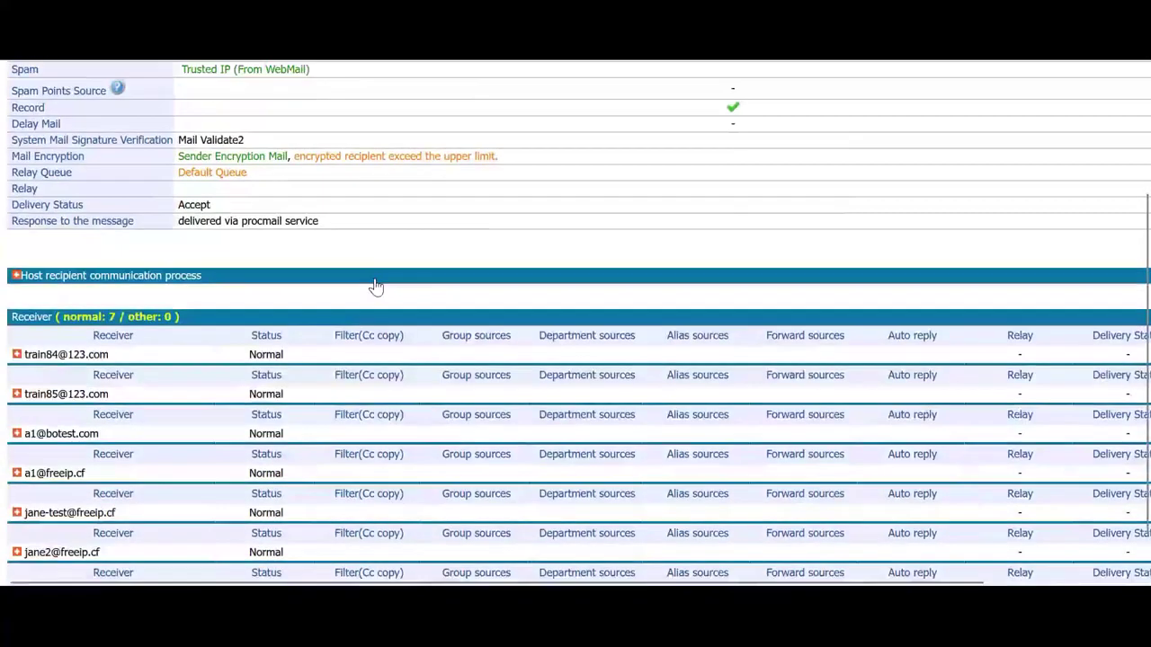
{"action": "scroll", "coordinate": [272, 280], "scroll_direction": "up", "scroll_amount": 3}
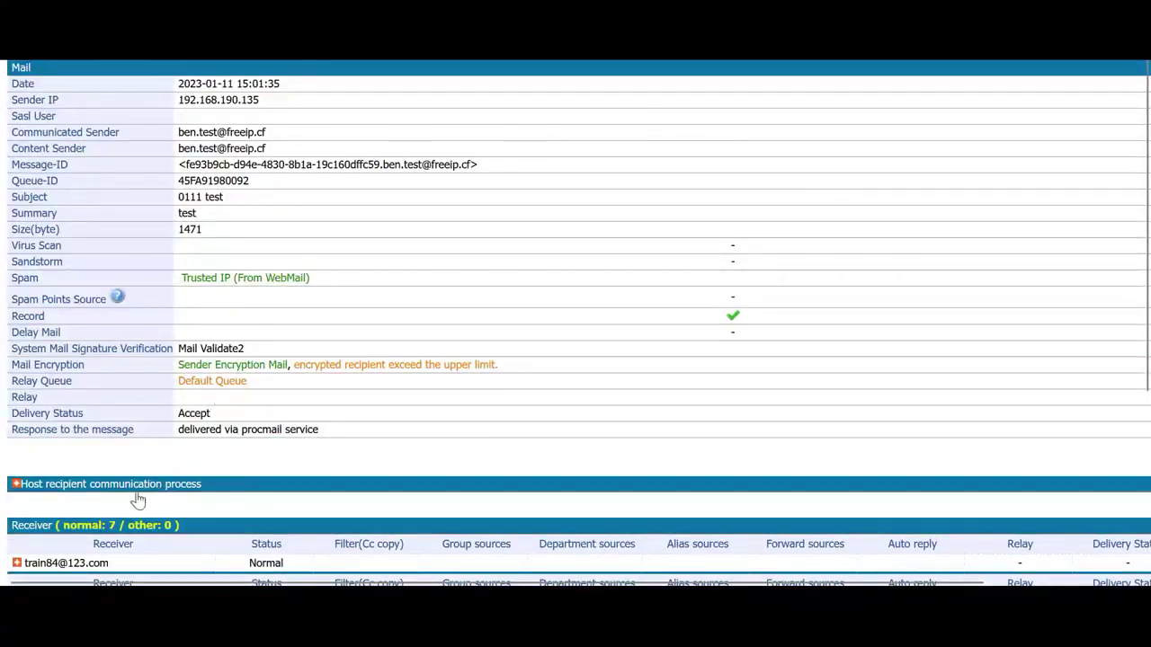
{"action": "scroll", "coordinate": [226, 468], "scroll_direction": "down", "scroll_amount": 3}
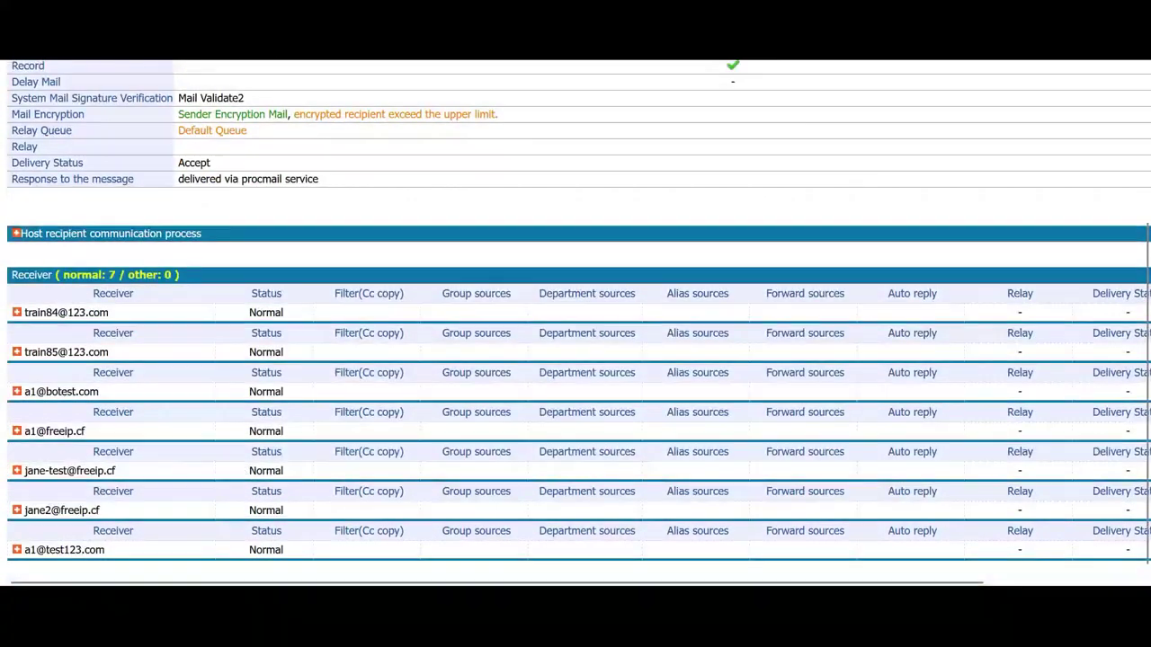
{"action": "left_click", "coordinate": [1097, 69]}
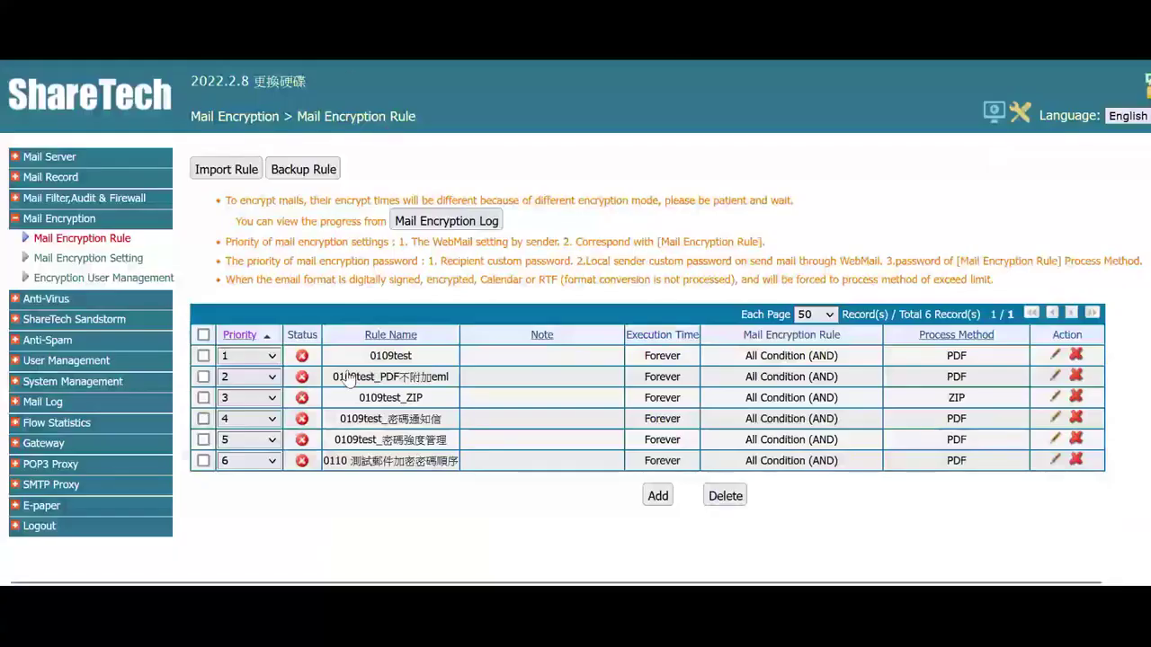